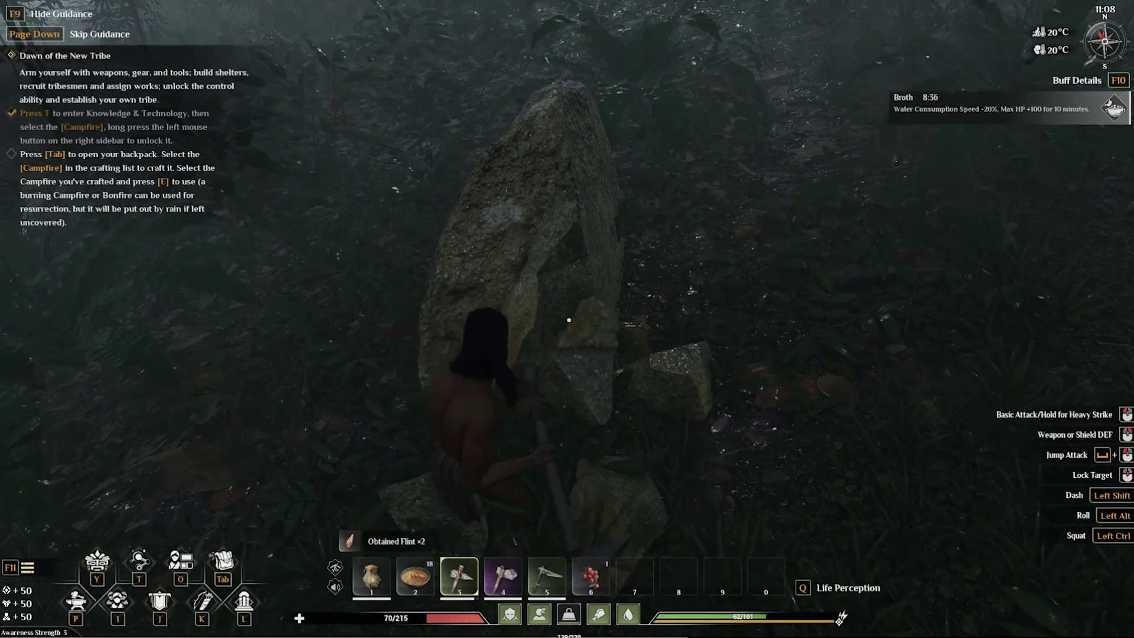
Leave the jungle gameplay session and go back to Soulmask's main menu.
key("Tab")
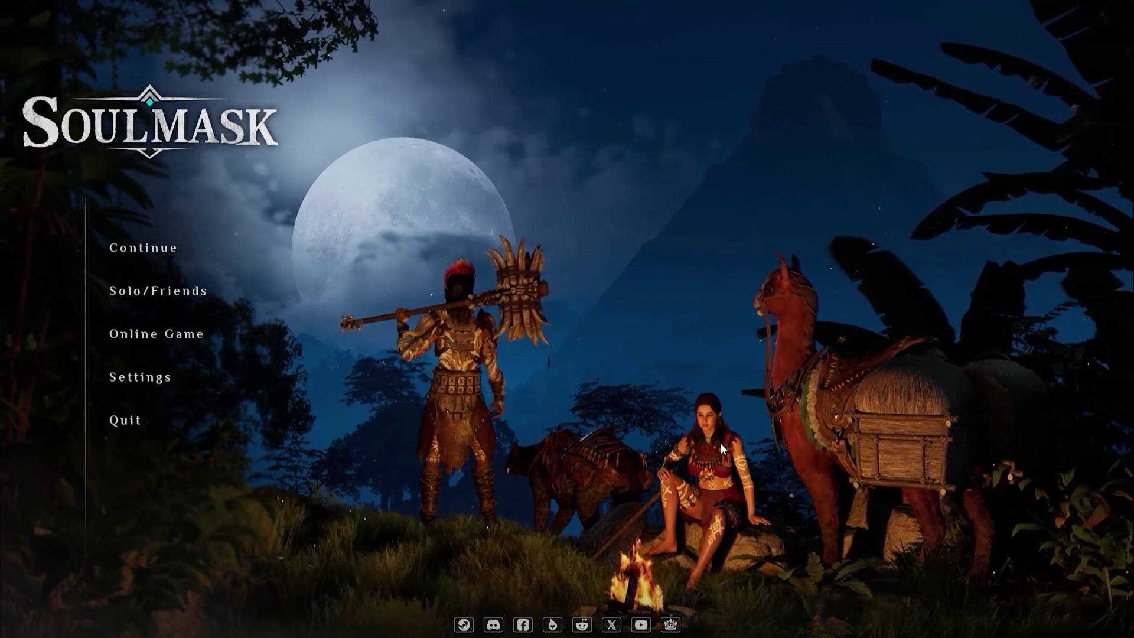
Open Continue and select the Unknown local save to view its server info.
left_click(145, 253)
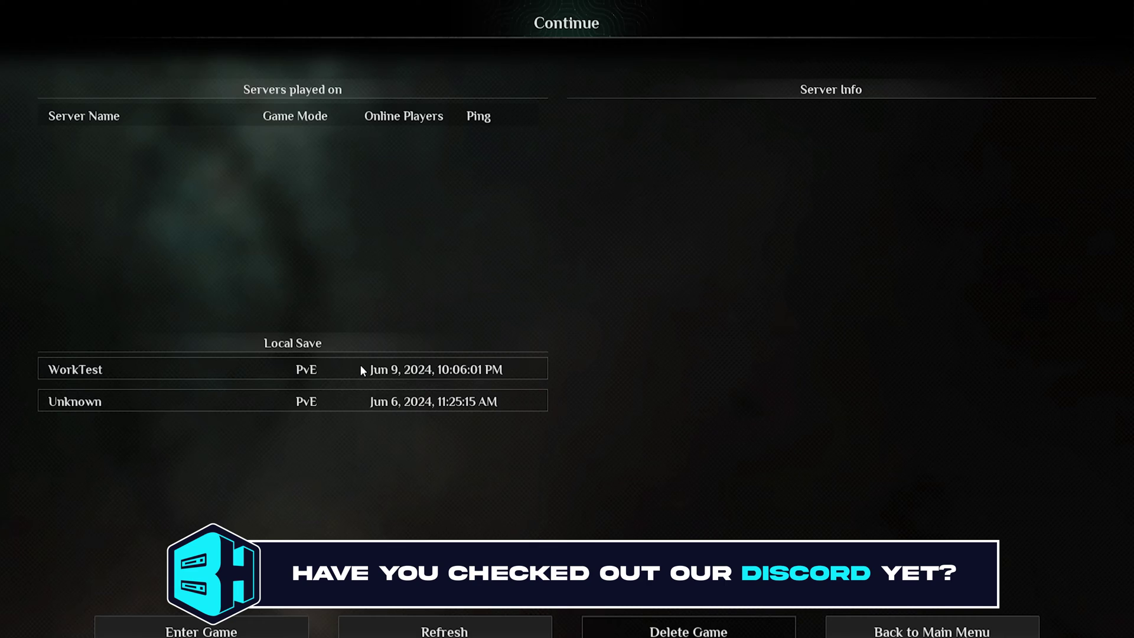
left_click(197, 401)
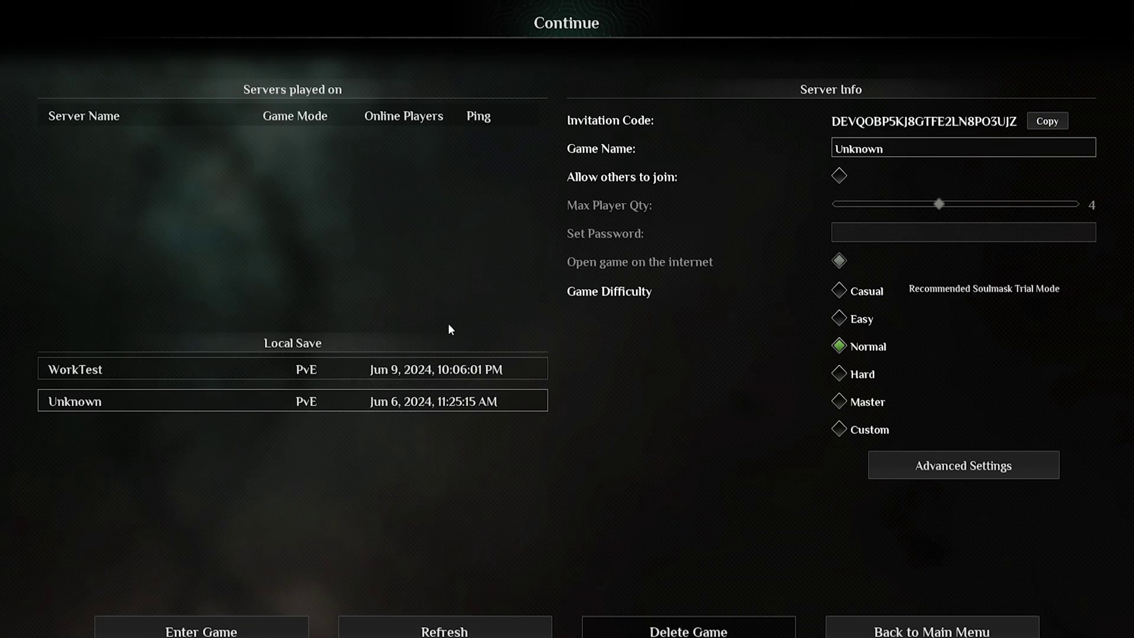
Open the %localappdata%\WS\ folder from the Run dialog.
key("super+r")
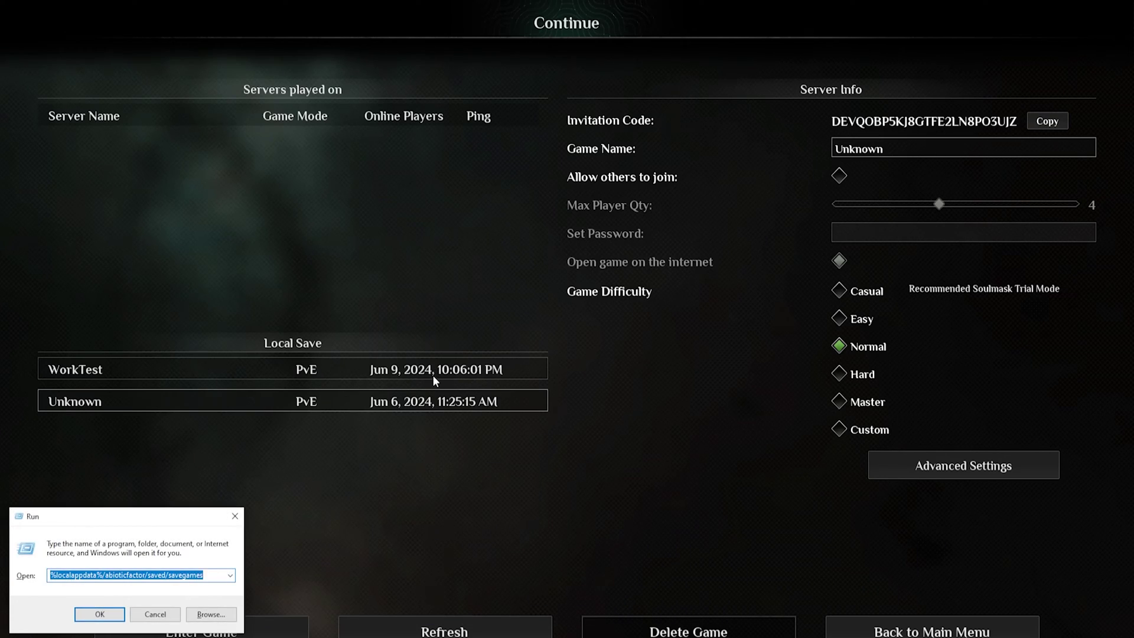
key("BackSpace")
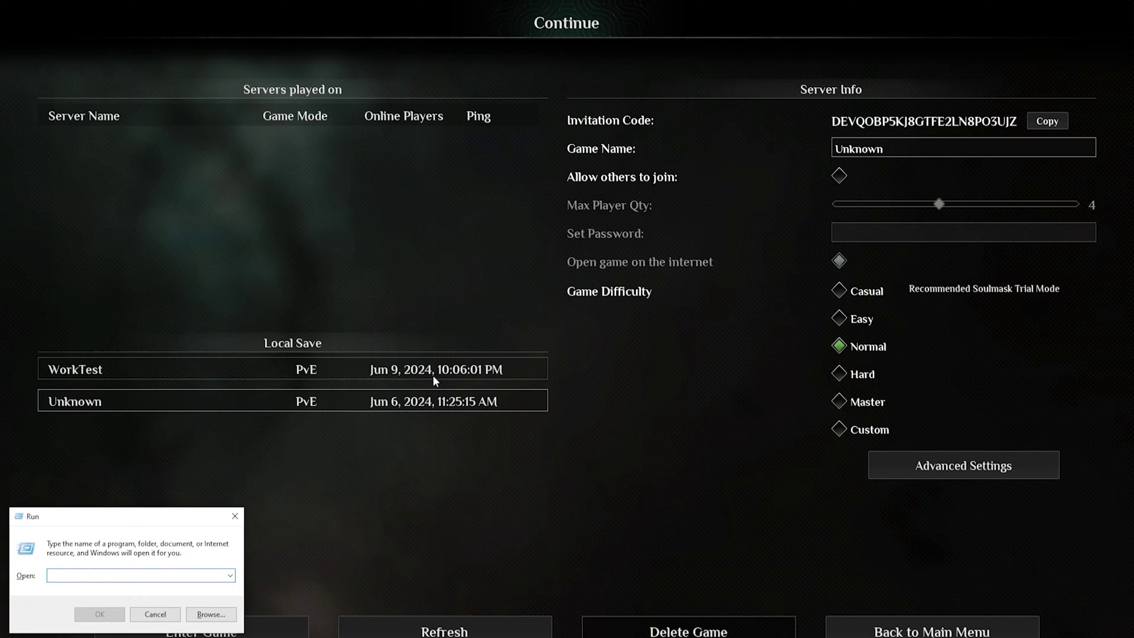
type("%a")
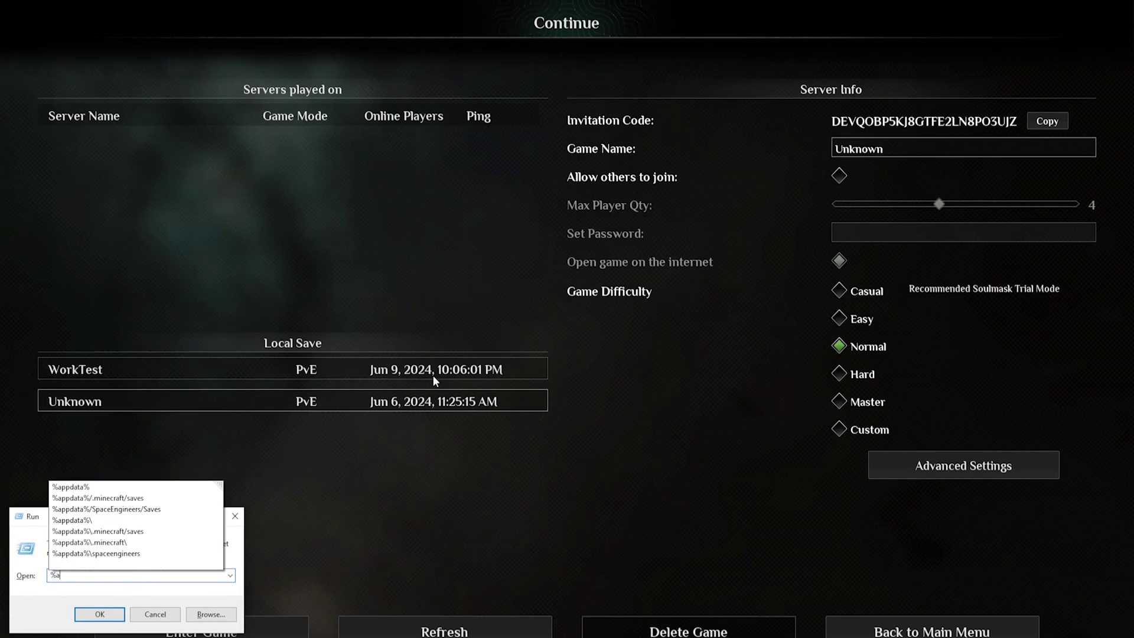
key("BackSpace")
type("localappdata%")
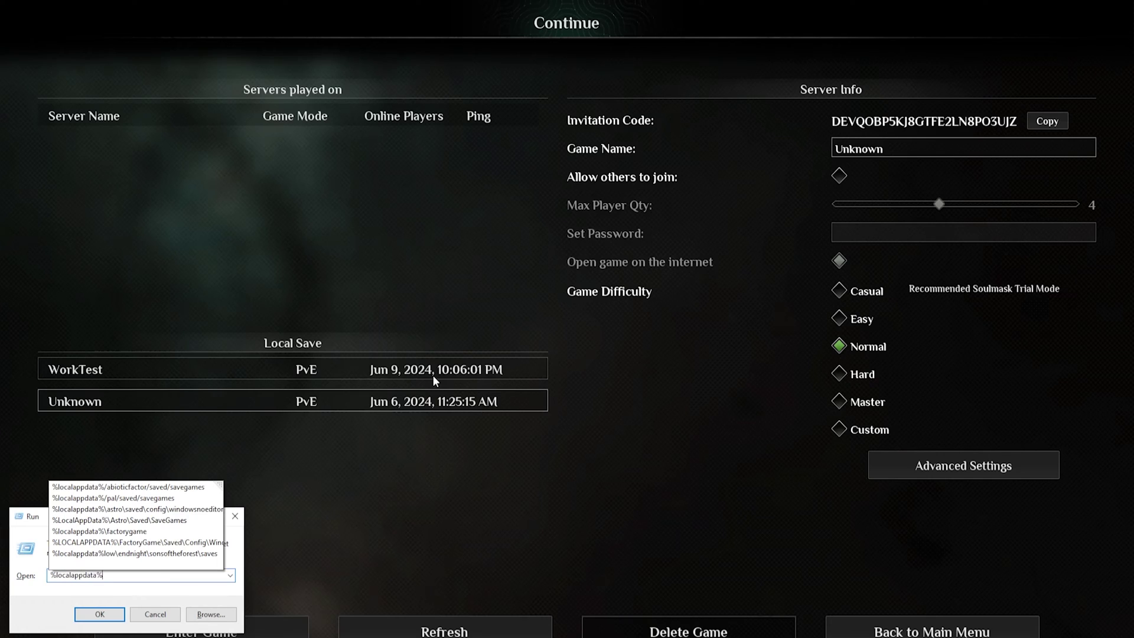
type("\\")
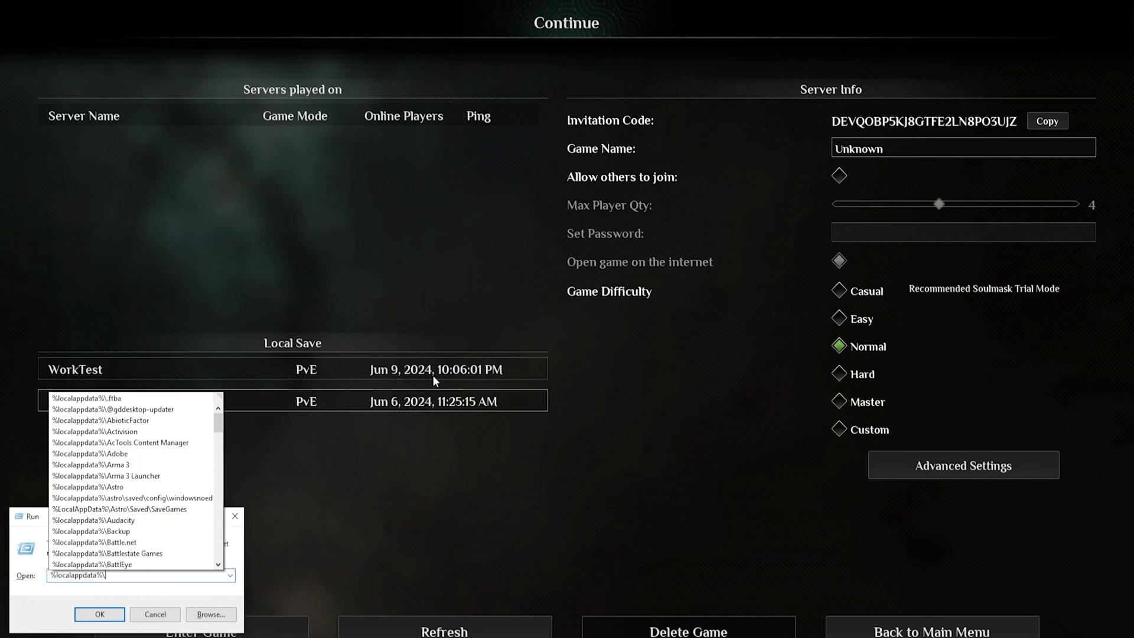
type("WS")
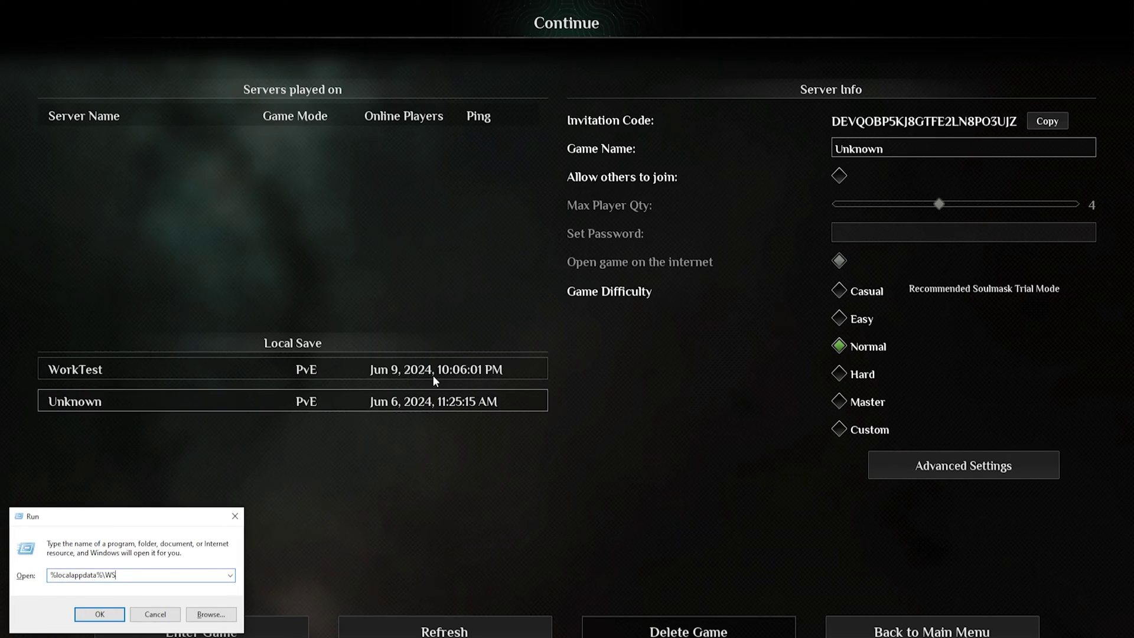
type("\\")
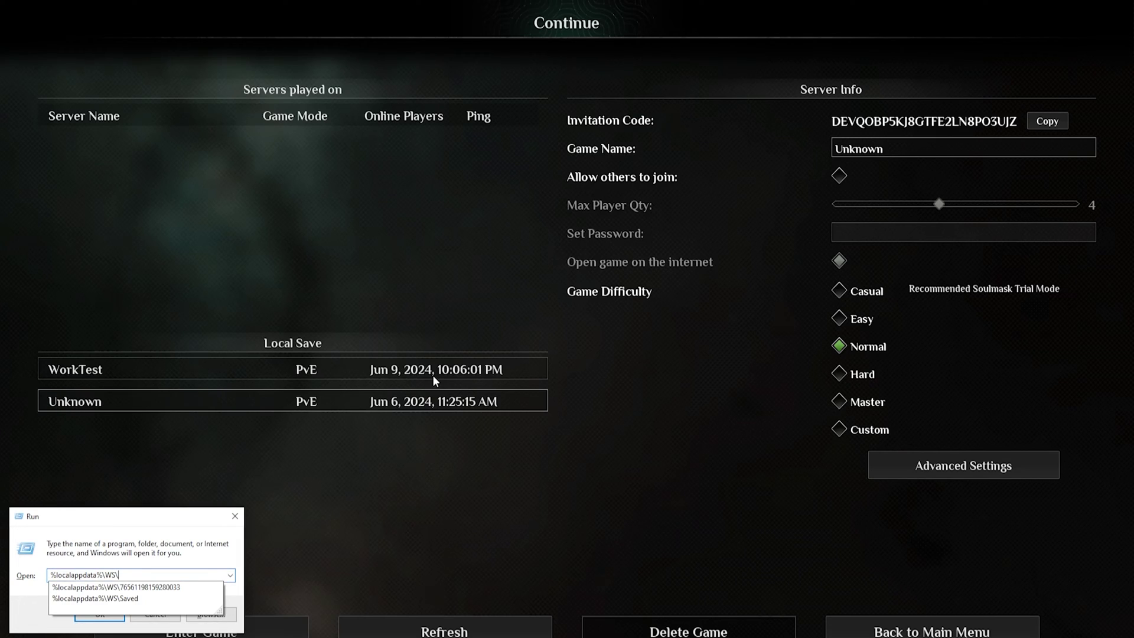
key("Return")
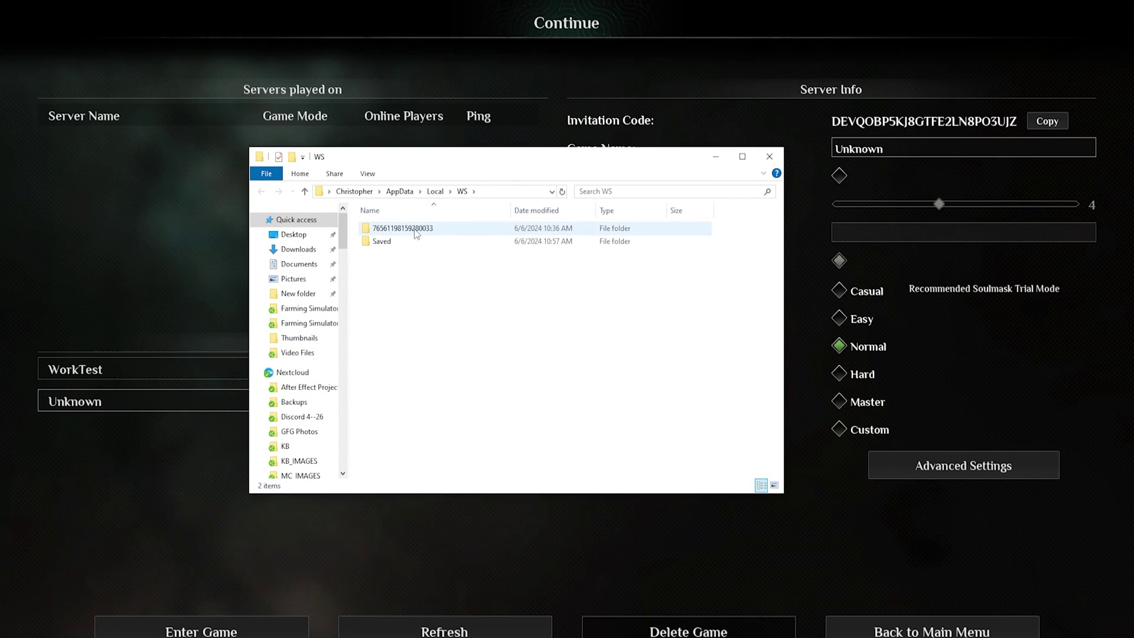
Go through the account folder, 2646460 and AutoGames into the Unknown save folder, then minimize Explorer.
double_click(434, 228)
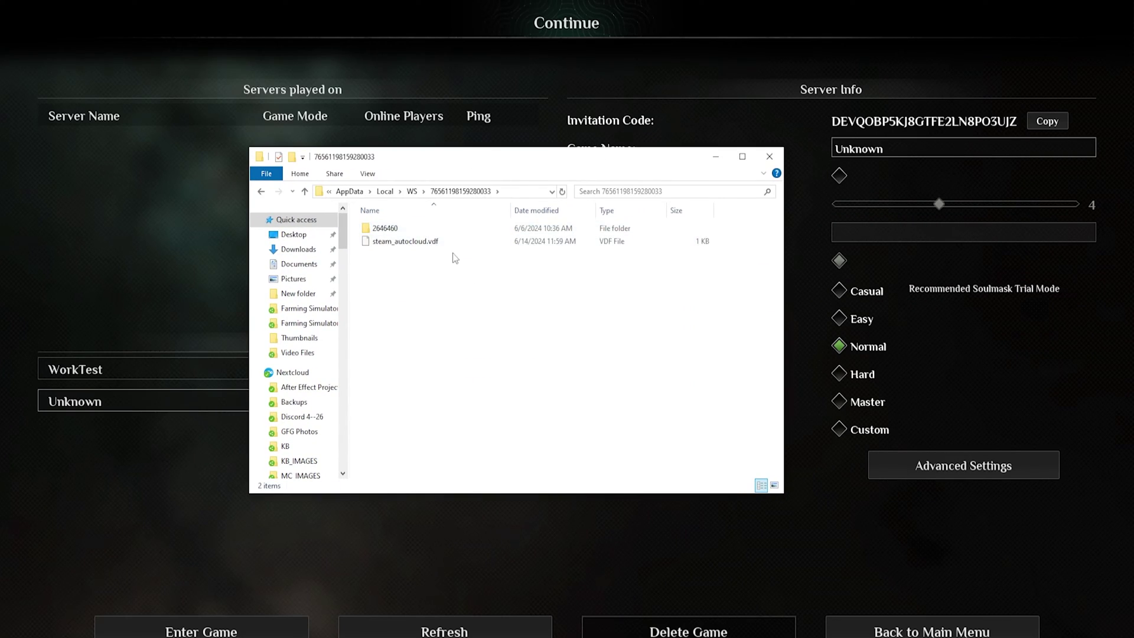
double_click(400, 229)
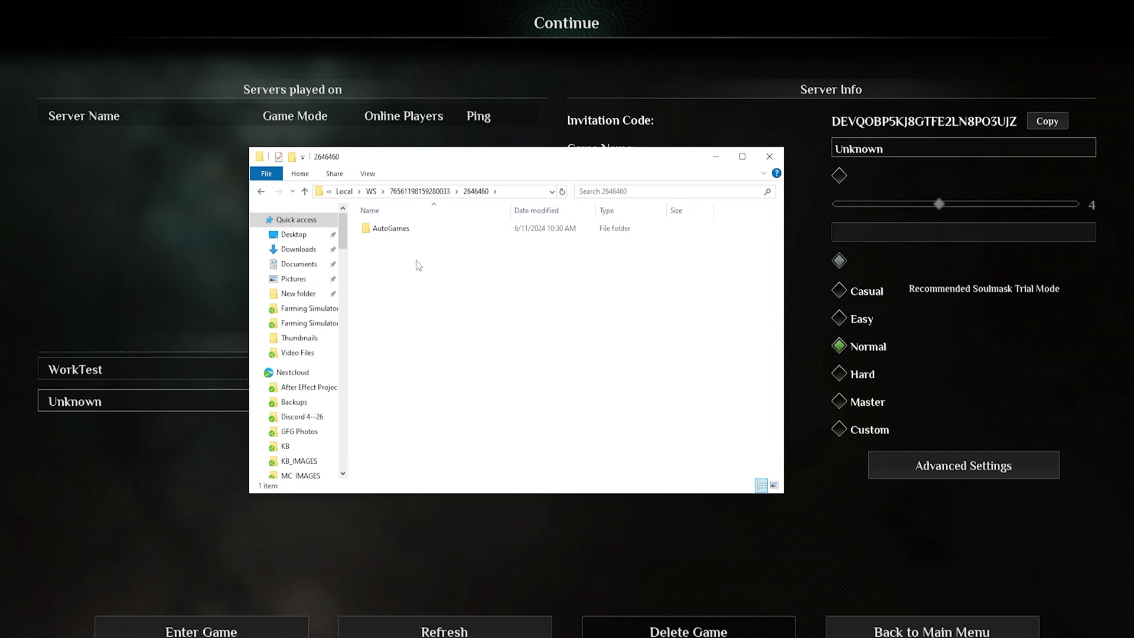
double_click(420, 231)
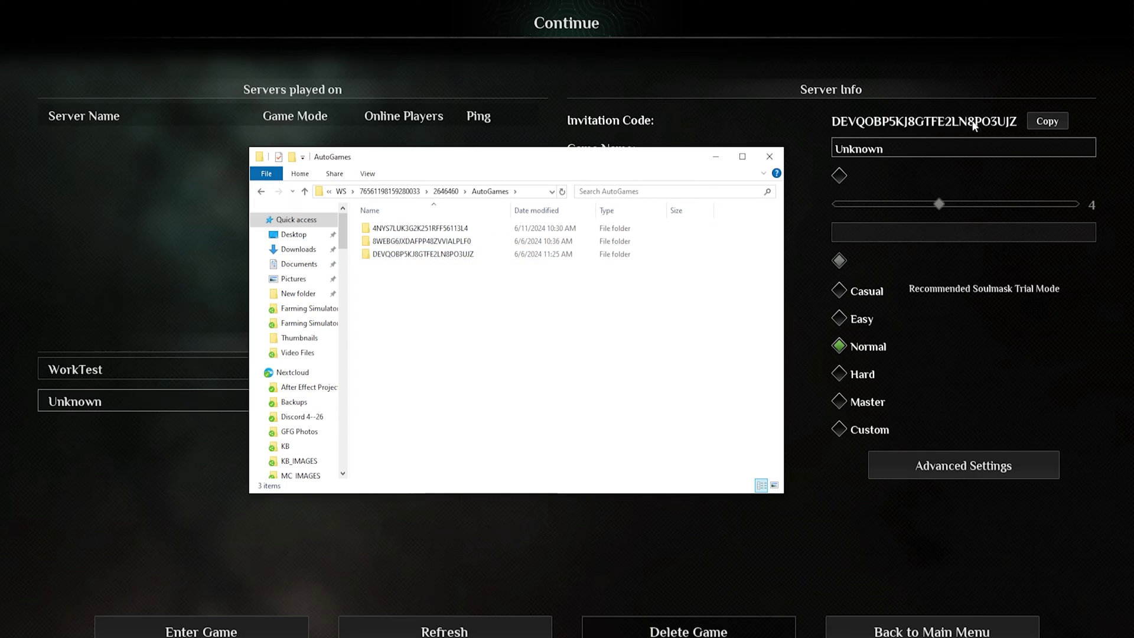
double_click(449, 255)
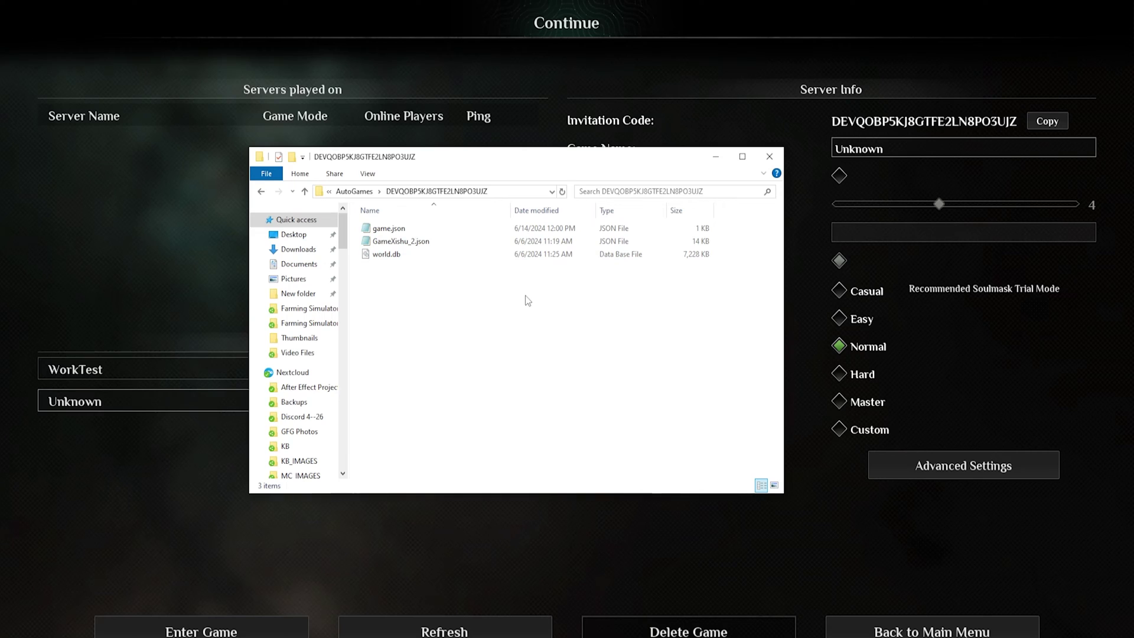
left_click(717, 156)
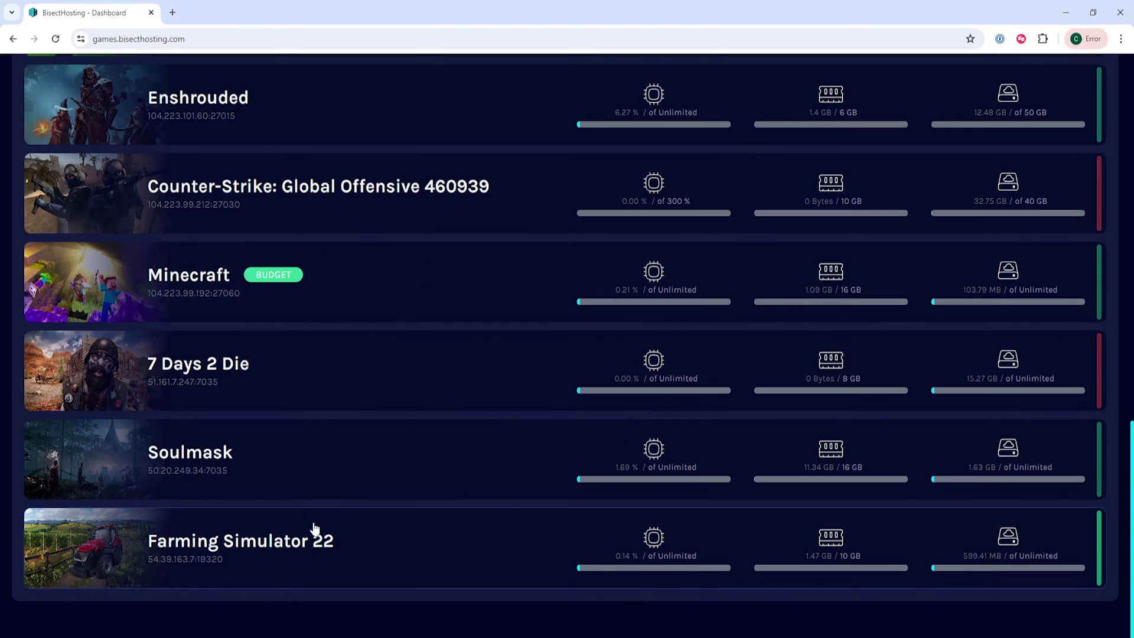
Stop the Soulmask server and bring up its /home/container file listing.
left_click(353, 466)
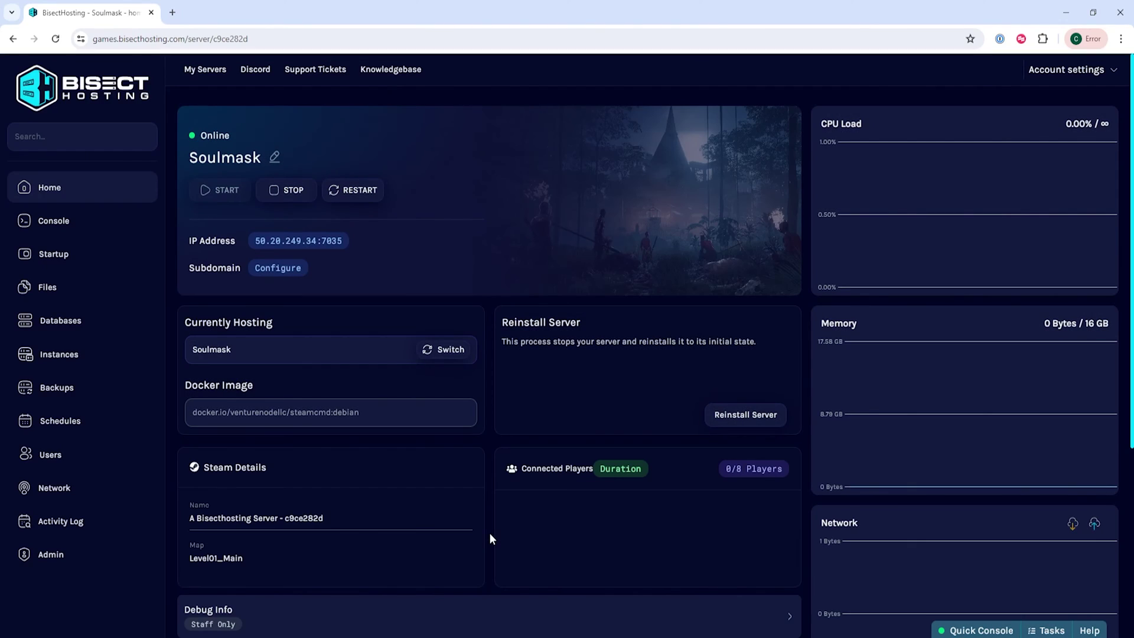
left_click(288, 190)
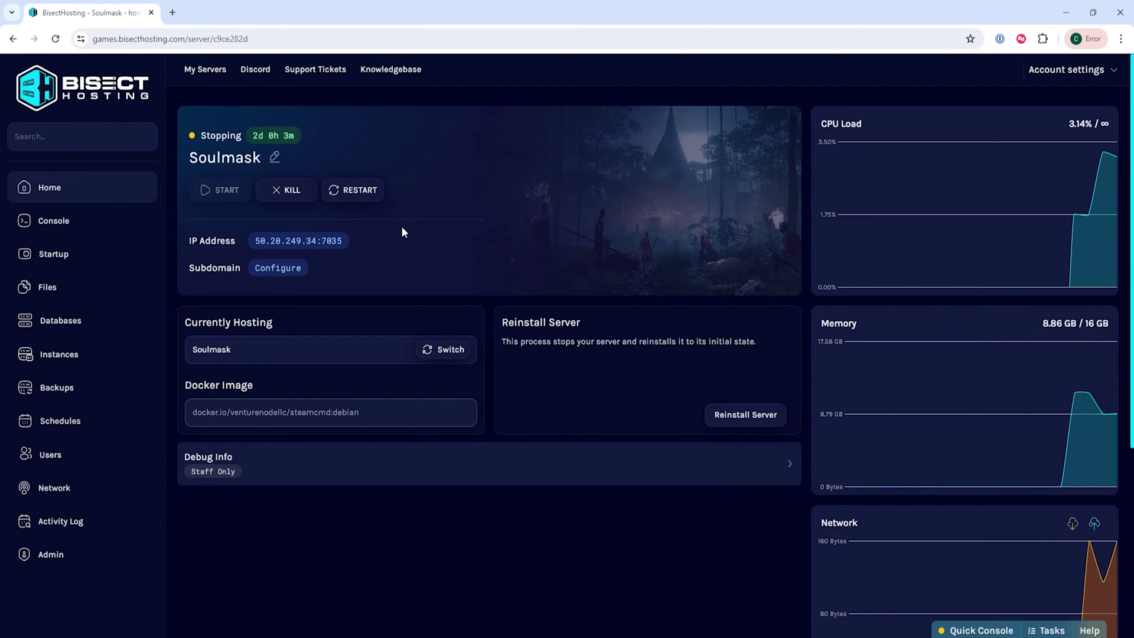
left_click(81, 292)
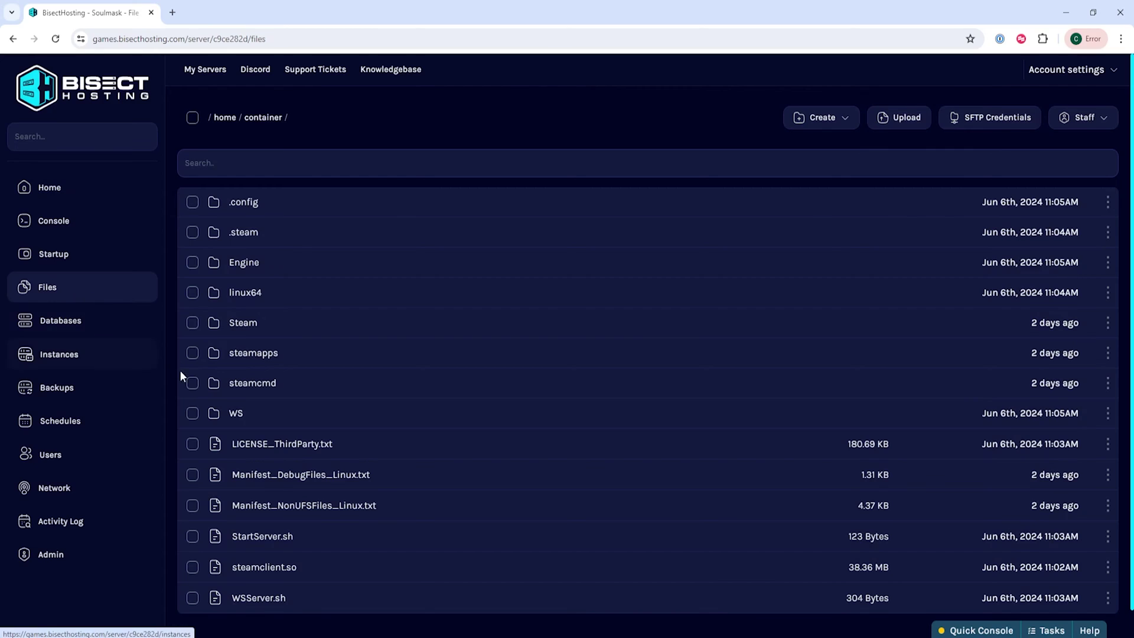
Go to WS/Saved/GameplaySettings, select GameXishu.json and choose Delete.
left_click(311, 417)
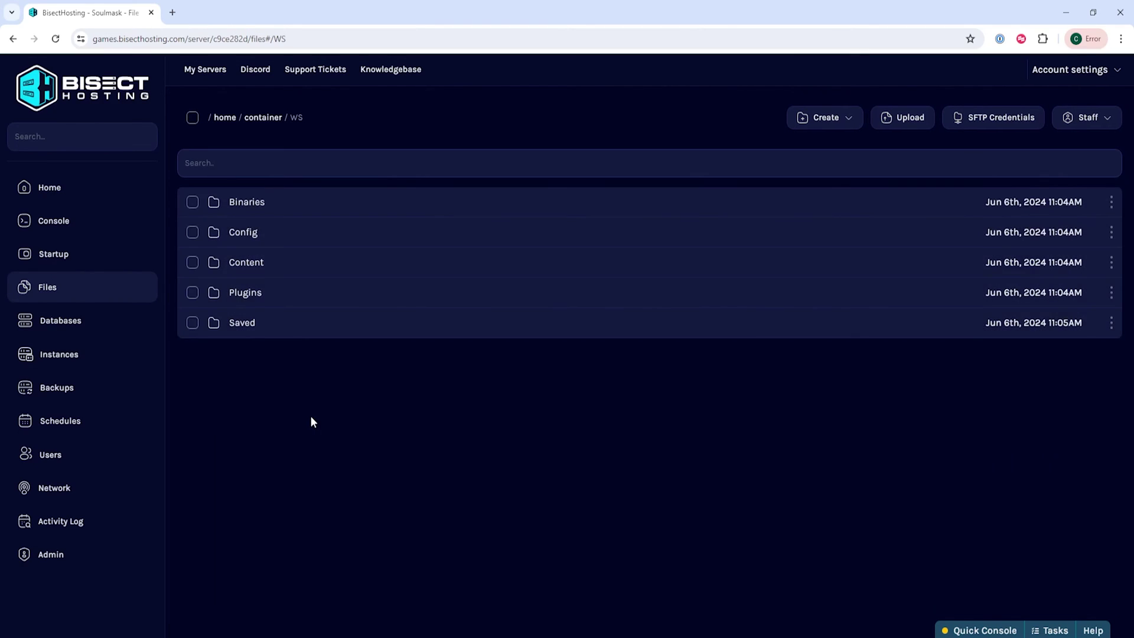
left_click(333, 328)
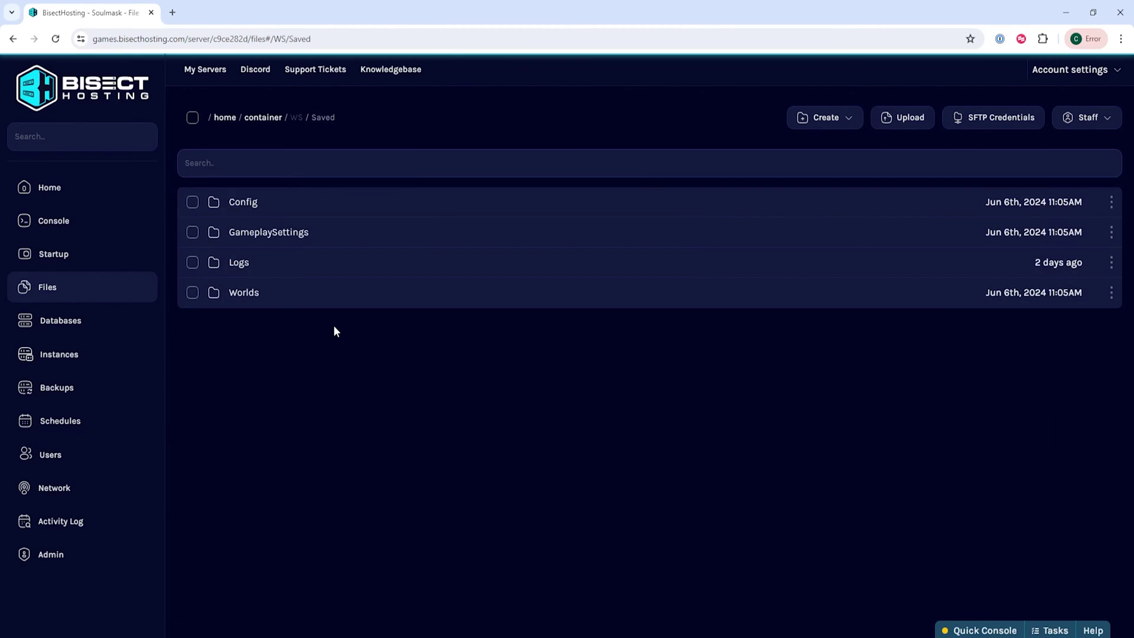
left_click(345, 235)
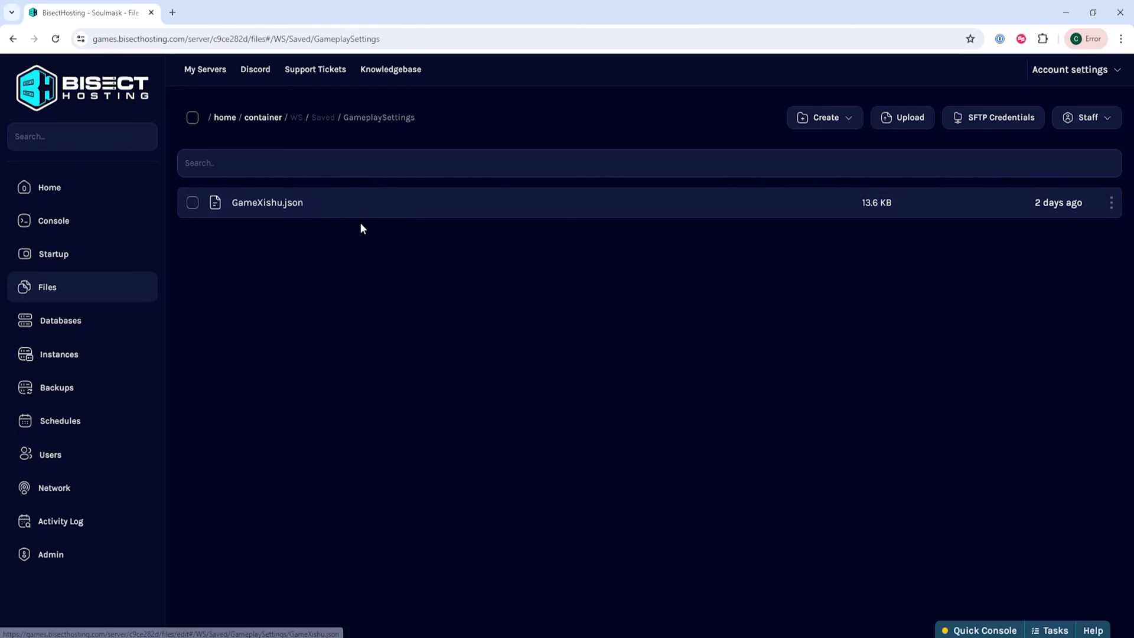
left_click(193, 203)
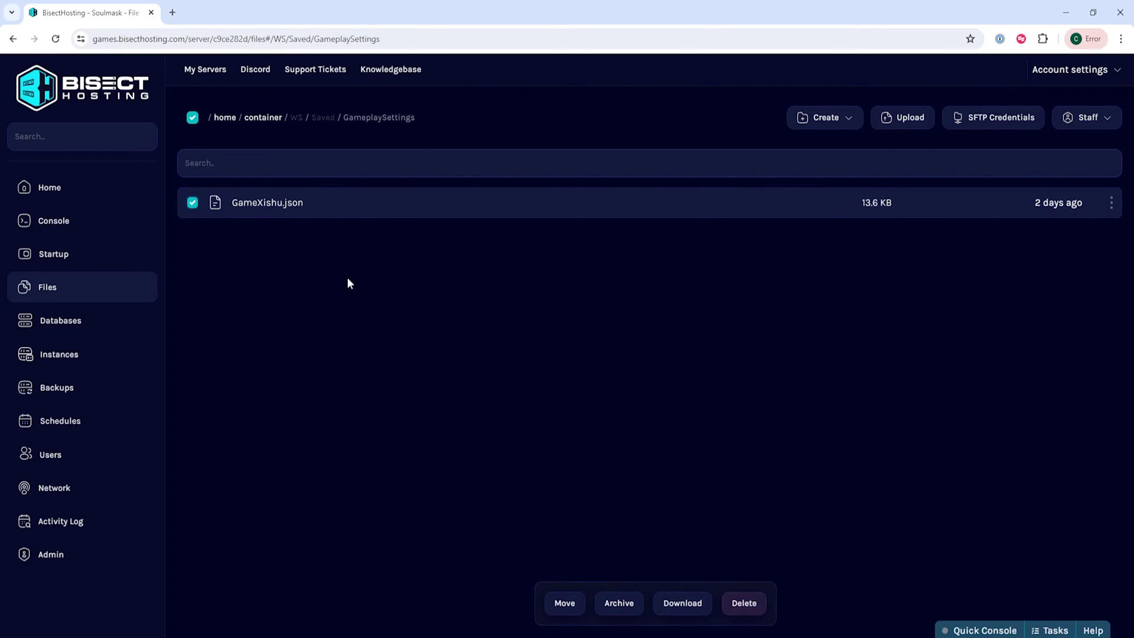
left_click(760, 616)
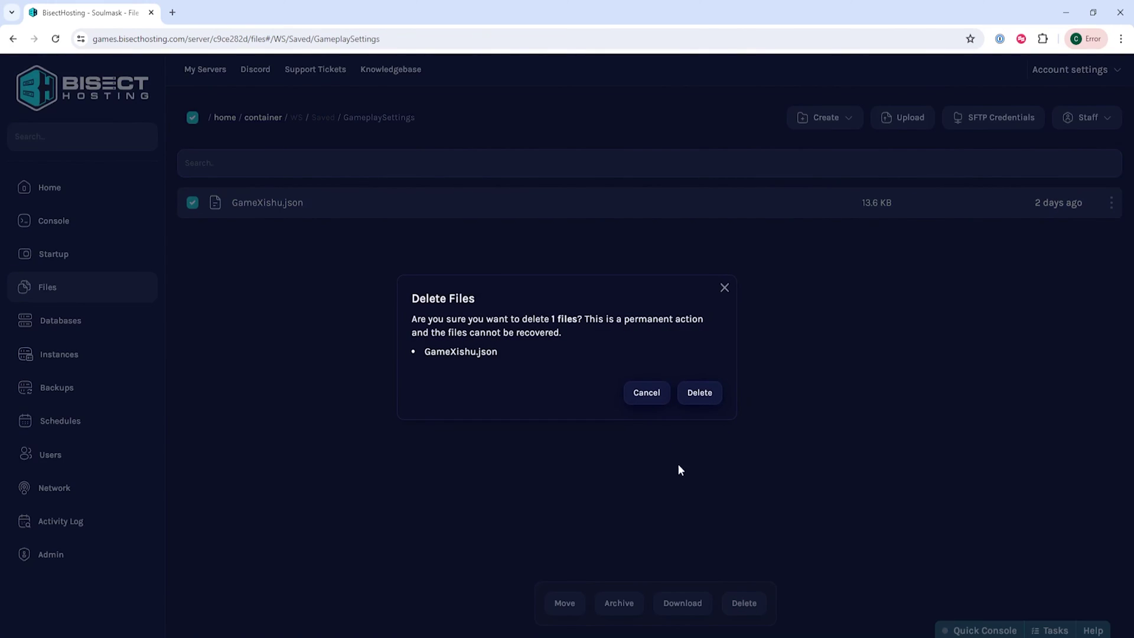
Confirm the deletion, then drag the local GameXishu_2.json from Explorer into GameplaySettings.
left_click(699, 393)
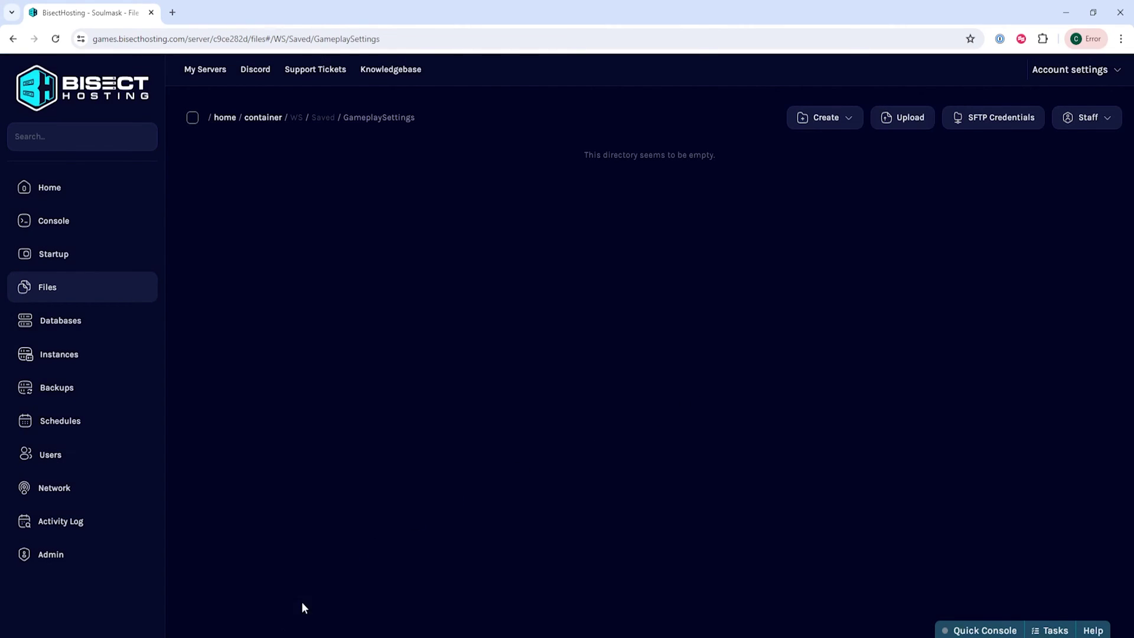
key("alt+Tab")
left_click_drag(593, 160, 881, 152)
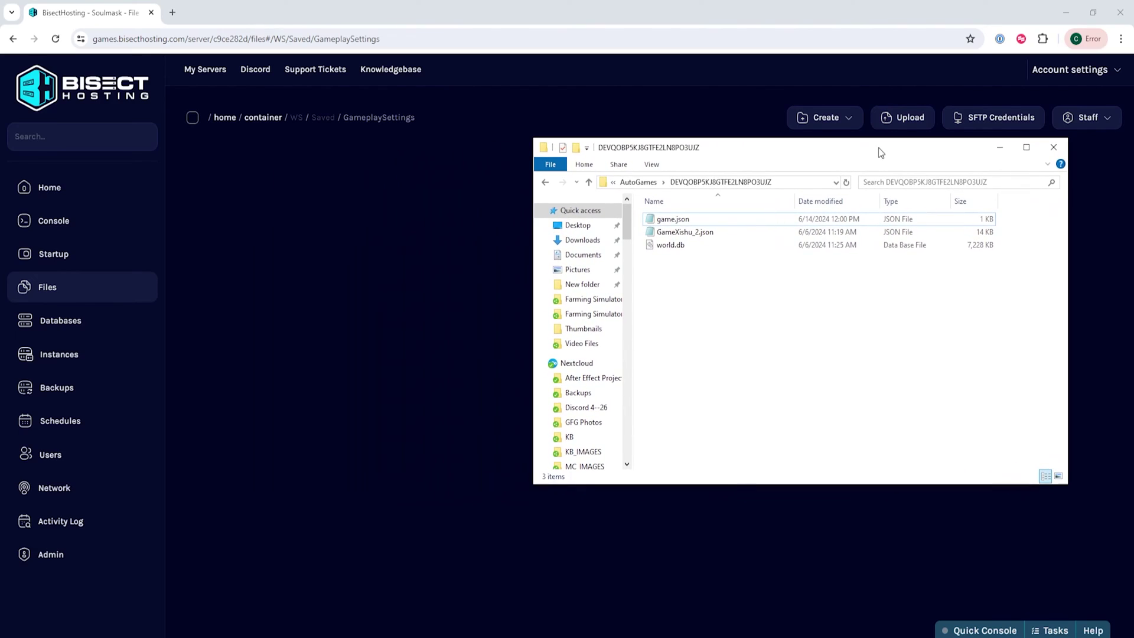
left_click(716, 232)
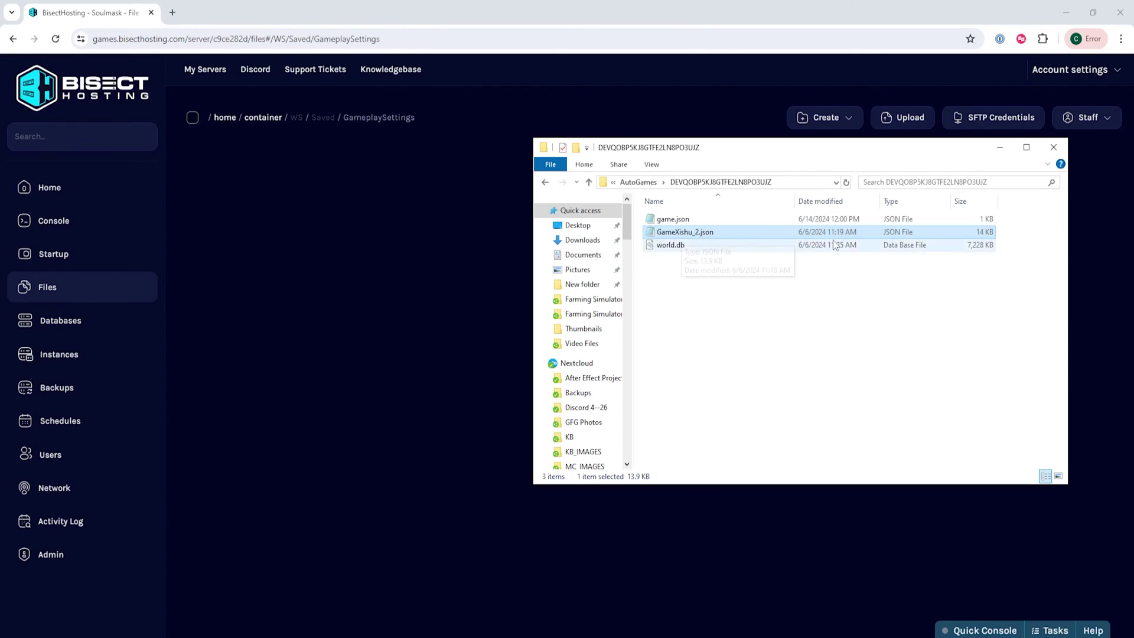
left_click_drag(717, 235, 455, 348)
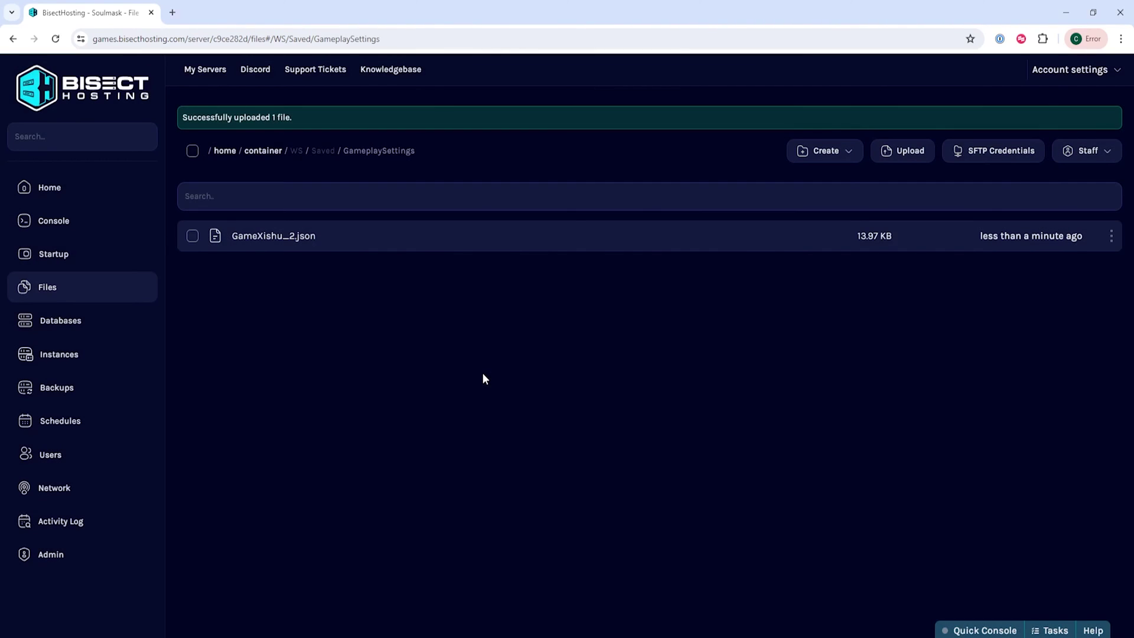
Rename the uploaded GameXishu_2.json to GameXishu.json.
right_click(290, 237)
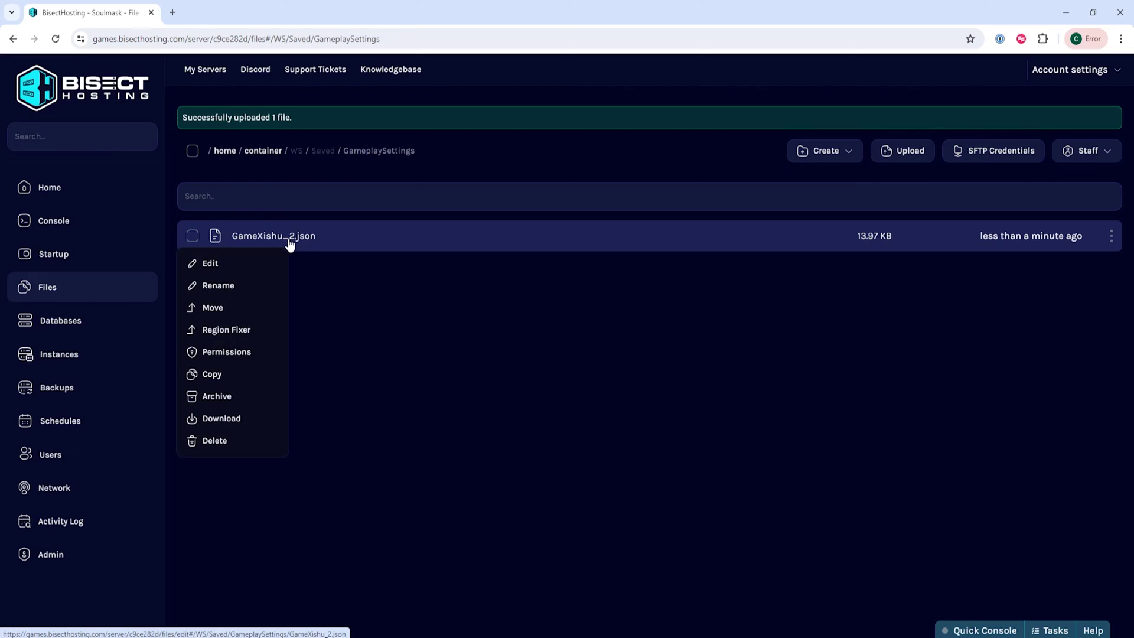
left_click(228, 285)
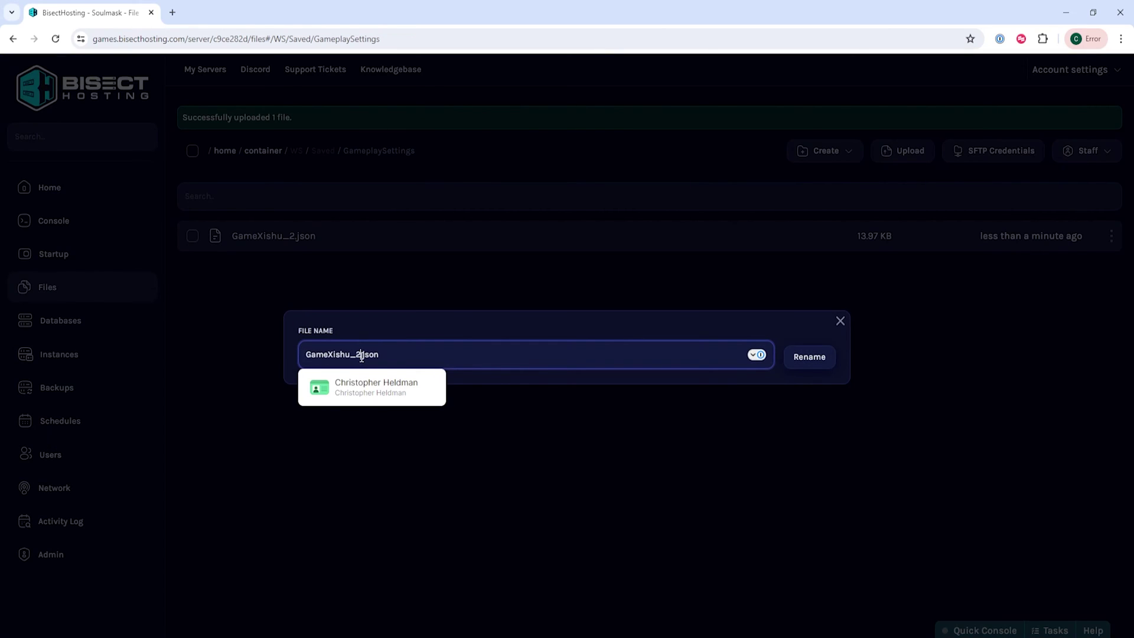
key("BackSpace")
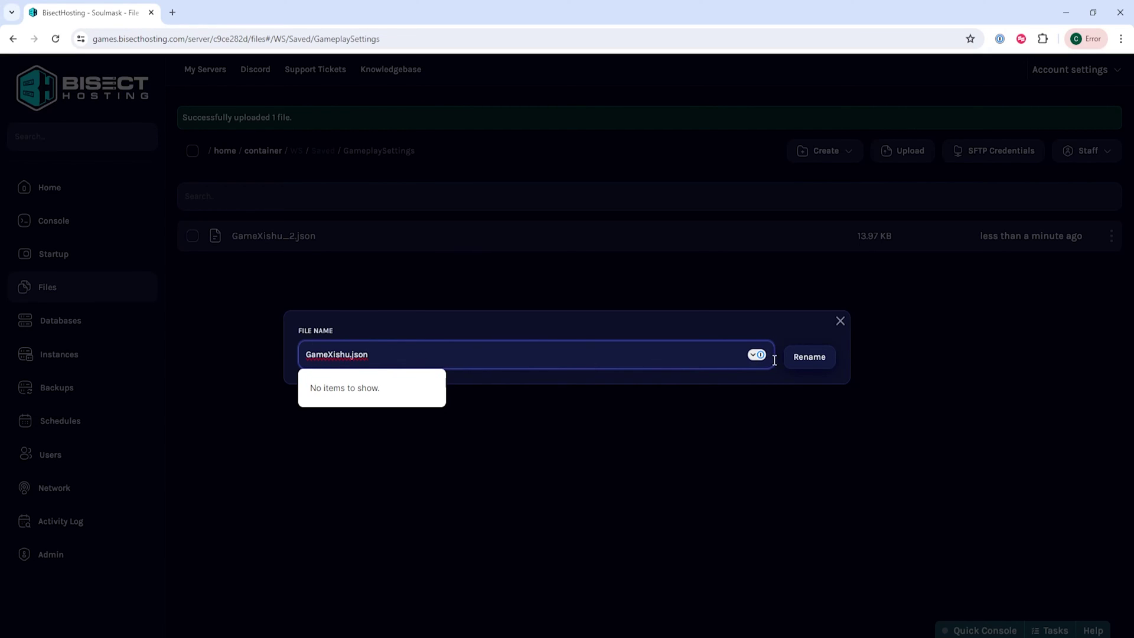
left_click(803, 358)
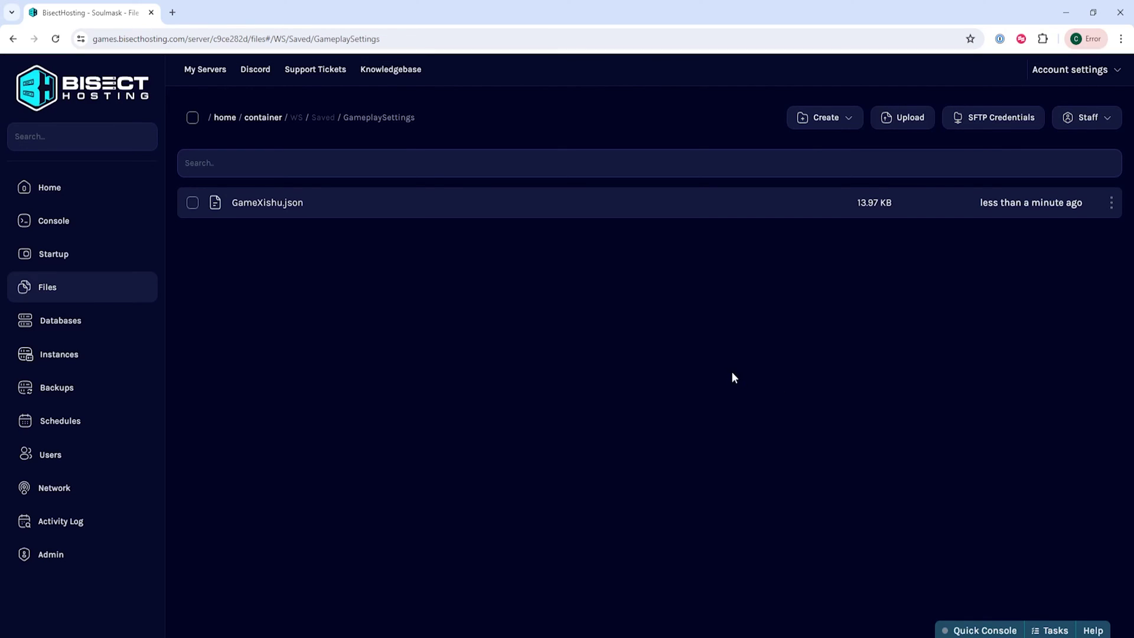
Go from Saved into Worlds > Dedicated > Level01_Main and open world.db's action menu.
left_click(330, 118)
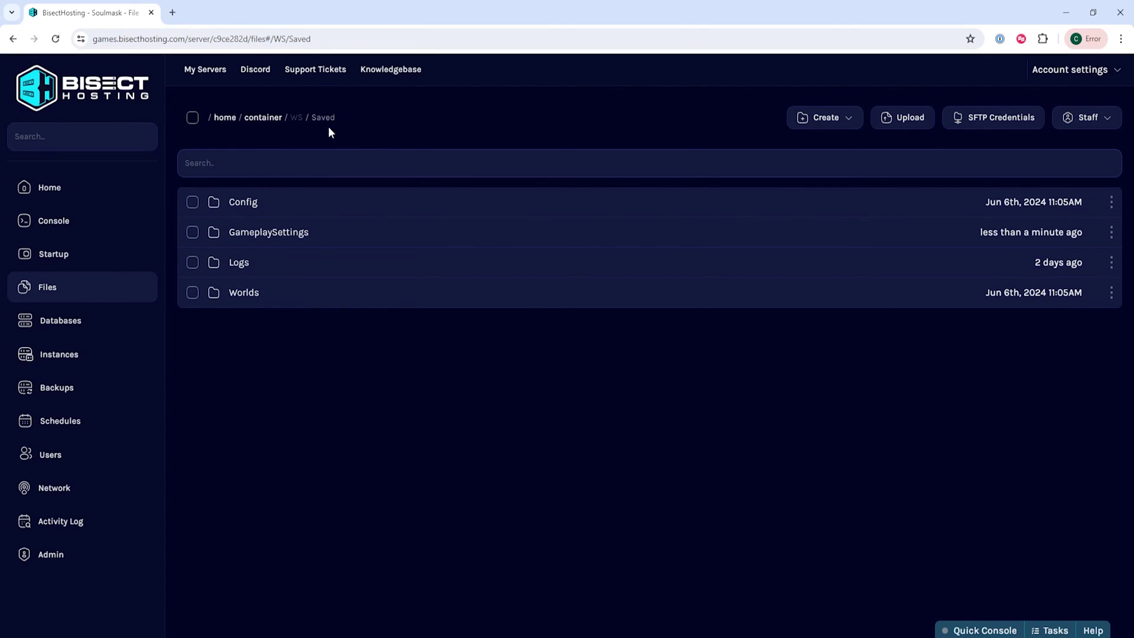
left_click(311, 294)
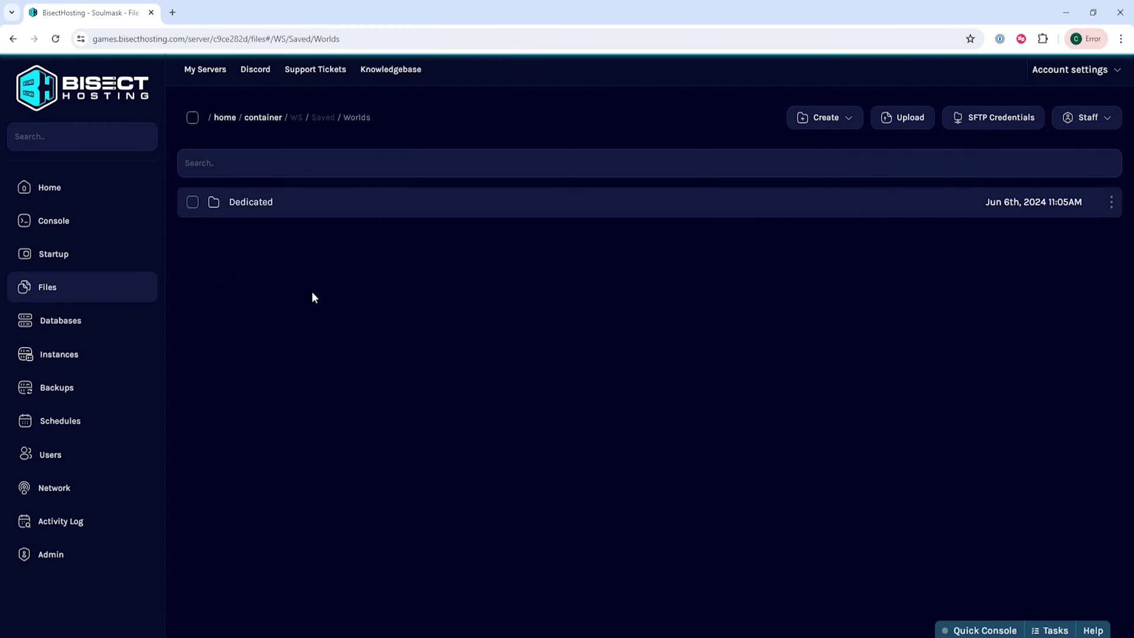
left_click(310, 209)
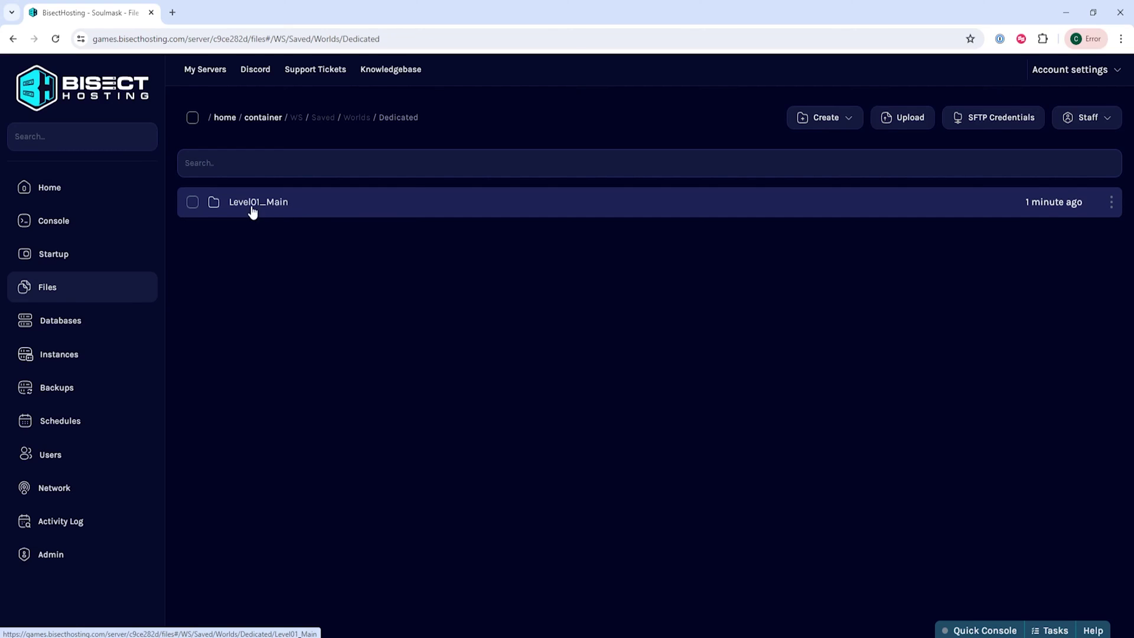
left_click(297, 210)
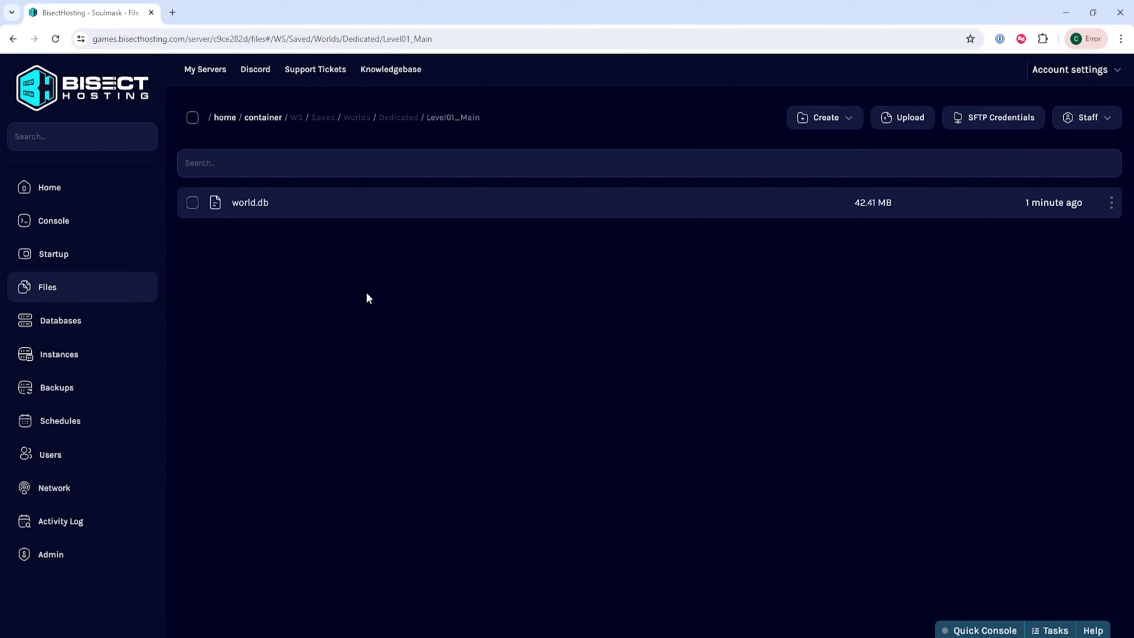
right_click(264, 210)
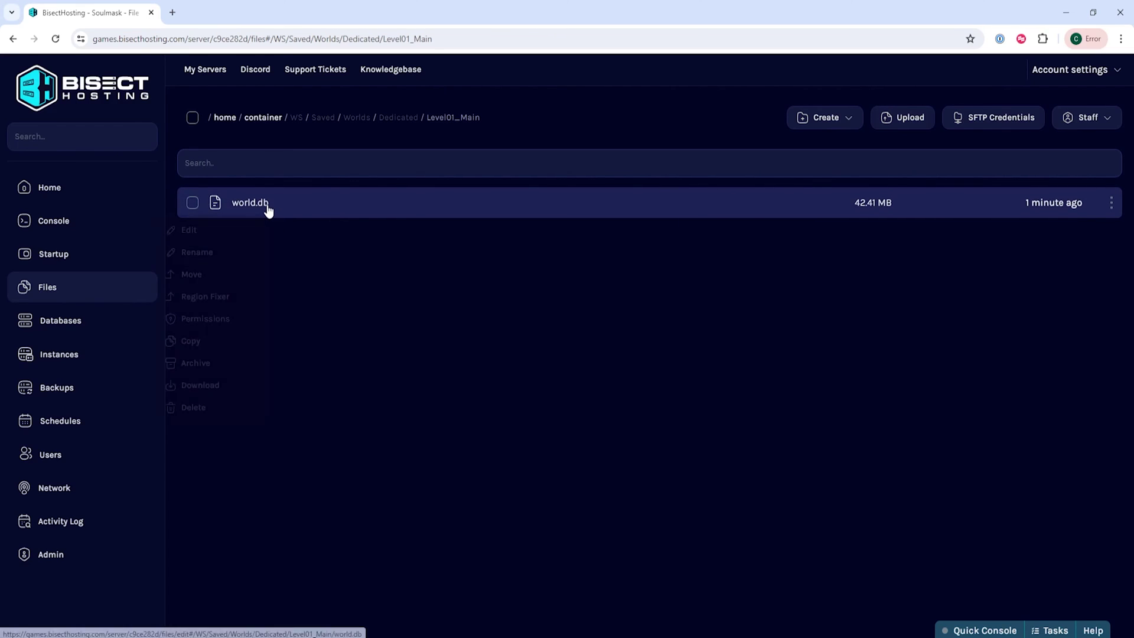
Swap Level01_Main's 42.41 MB world.db for the local 7.06 MB copy, then start the server.
left_click(214, 406)
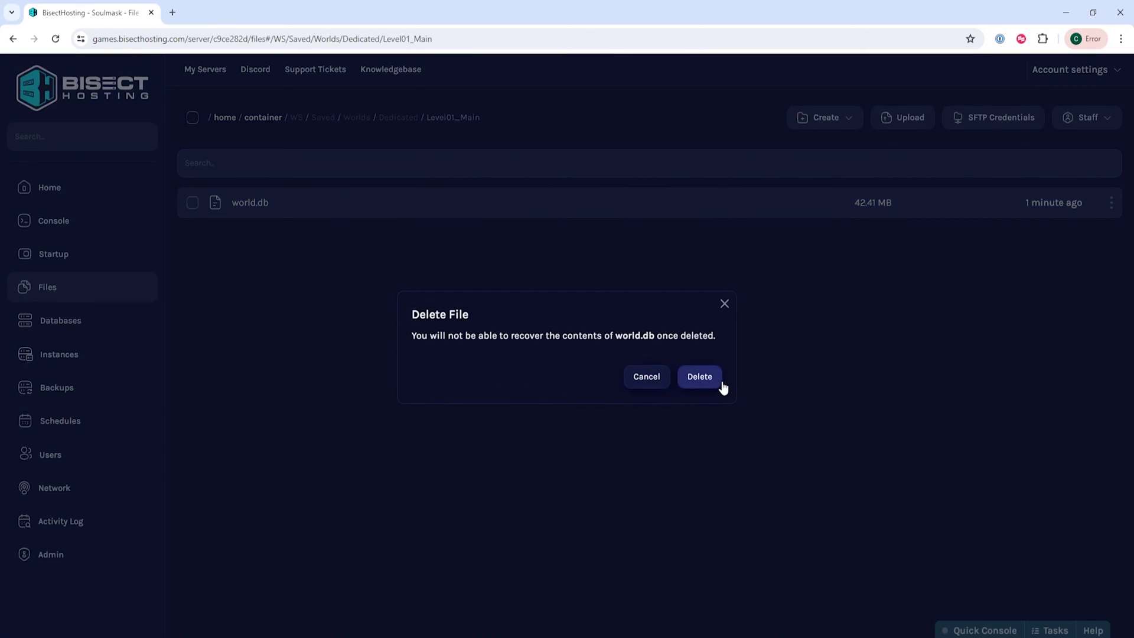
left_click(700, 376)
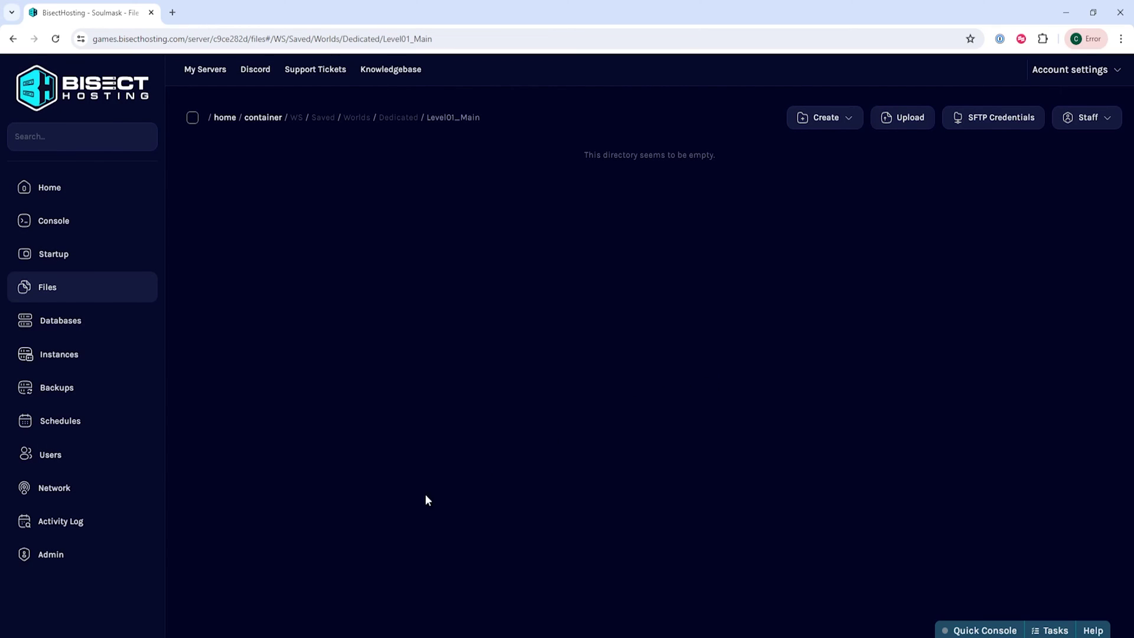
left_click(246, 637)
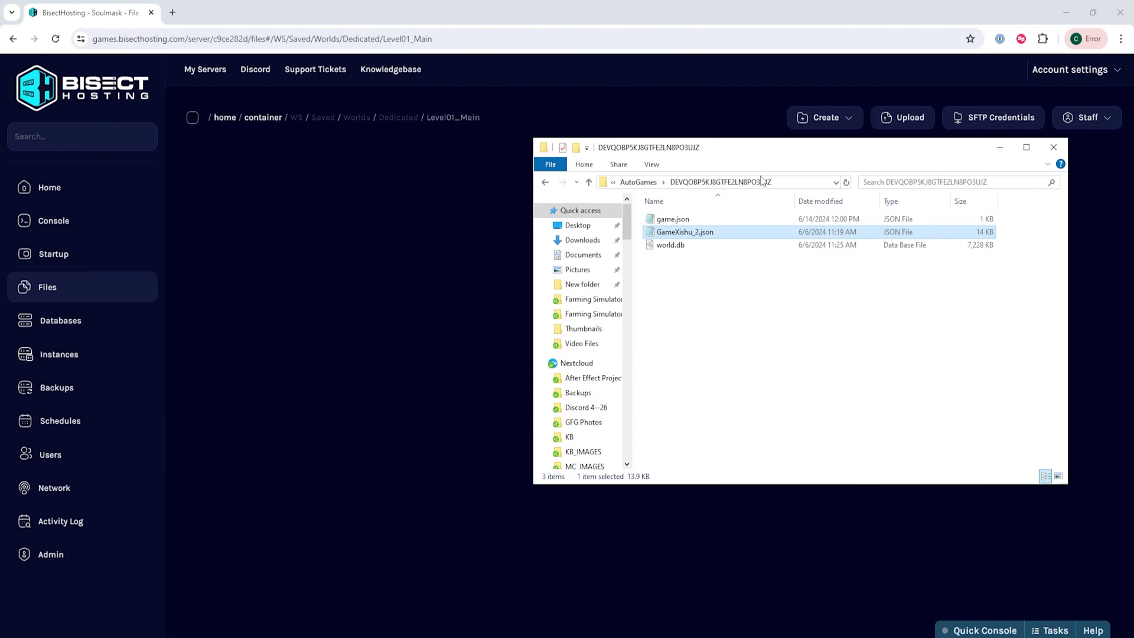
left_click_drag(762, 147, 826, 132)
left_click(762, 230)
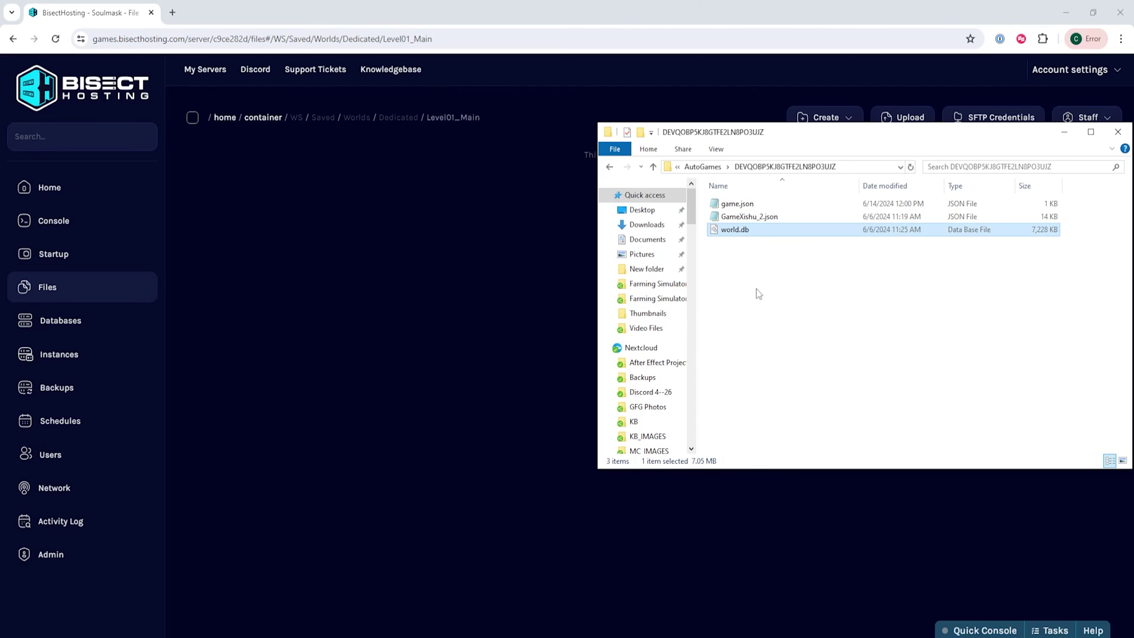
left_click_drag(738, 230, 481, 351)
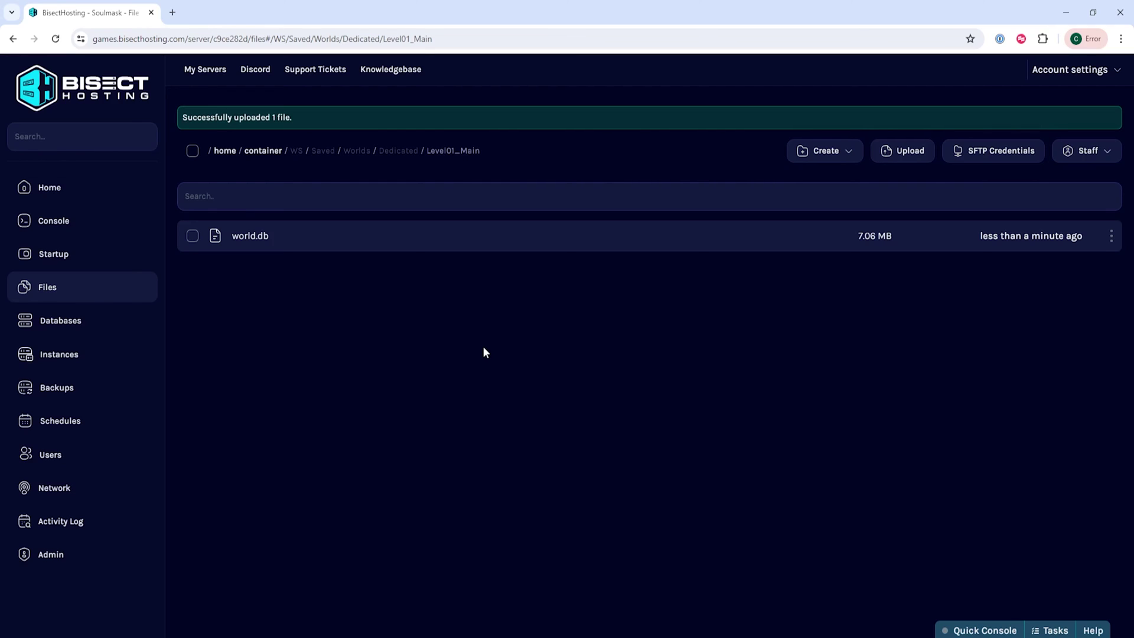
left_click(88, 190)
left_click(222, 189)
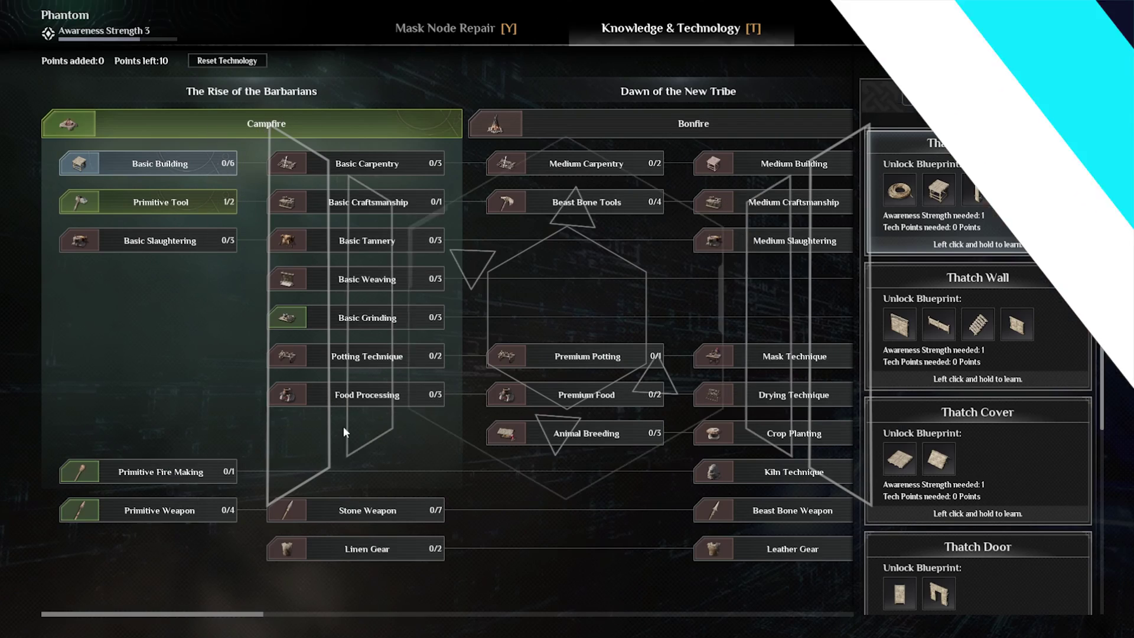
Look over the Primitive Fire Making and Basic Grinding blueprints in the Knowledge & Technology tree.
left_click(210, 475)
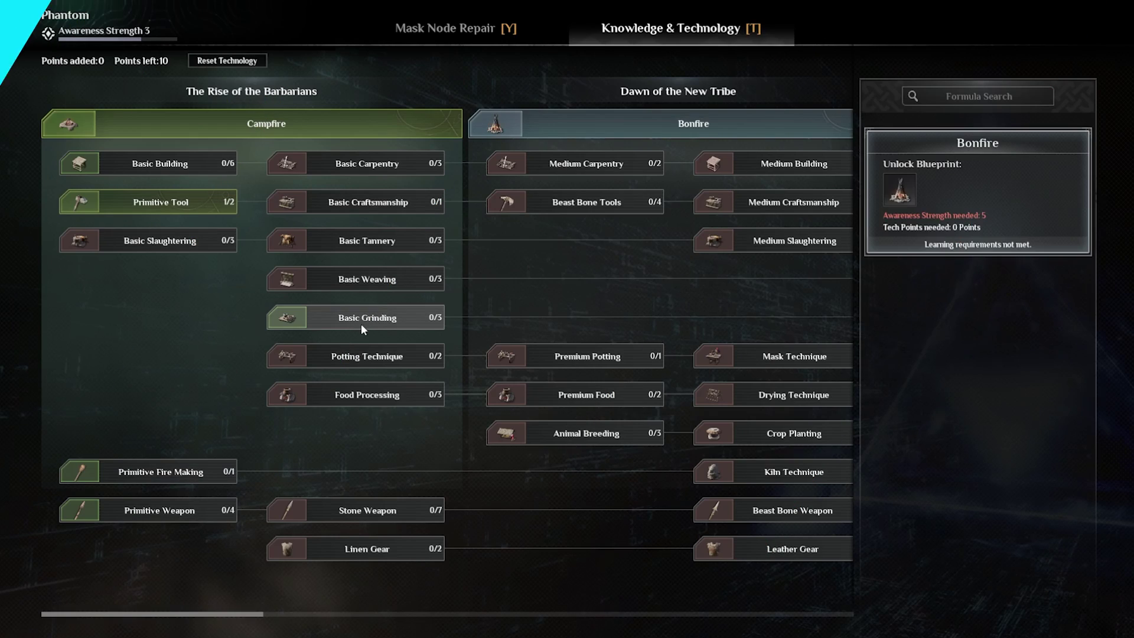
left_click(360, 322)
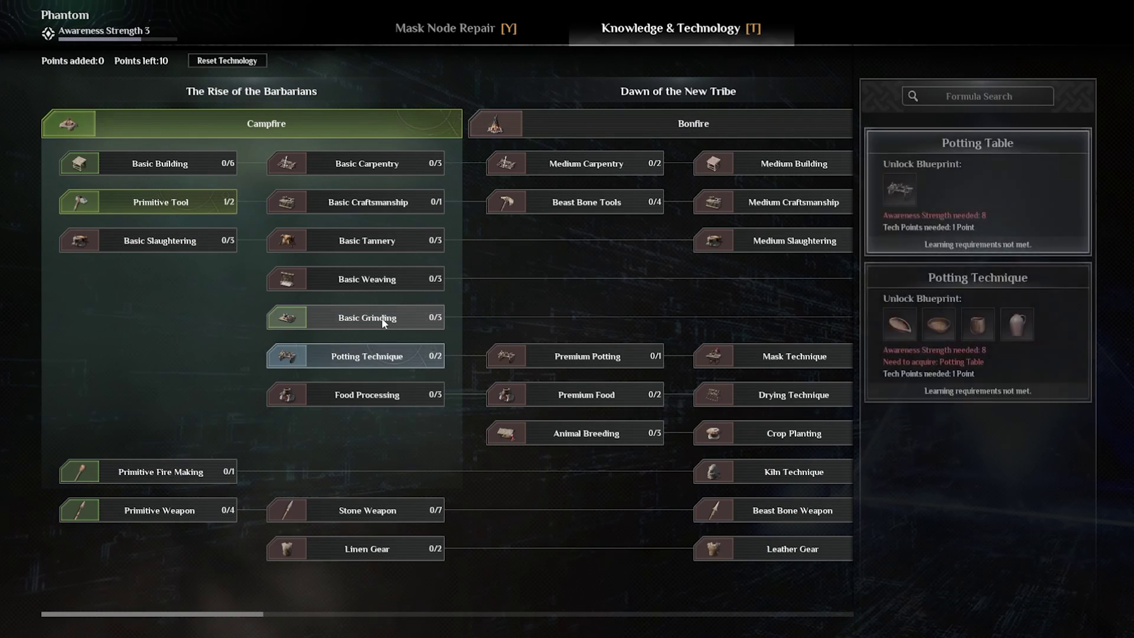
mouse_move(617, 214)
Leave the tech tree, walk up to a large rock and gather 2 stone from it.
key("Escape")
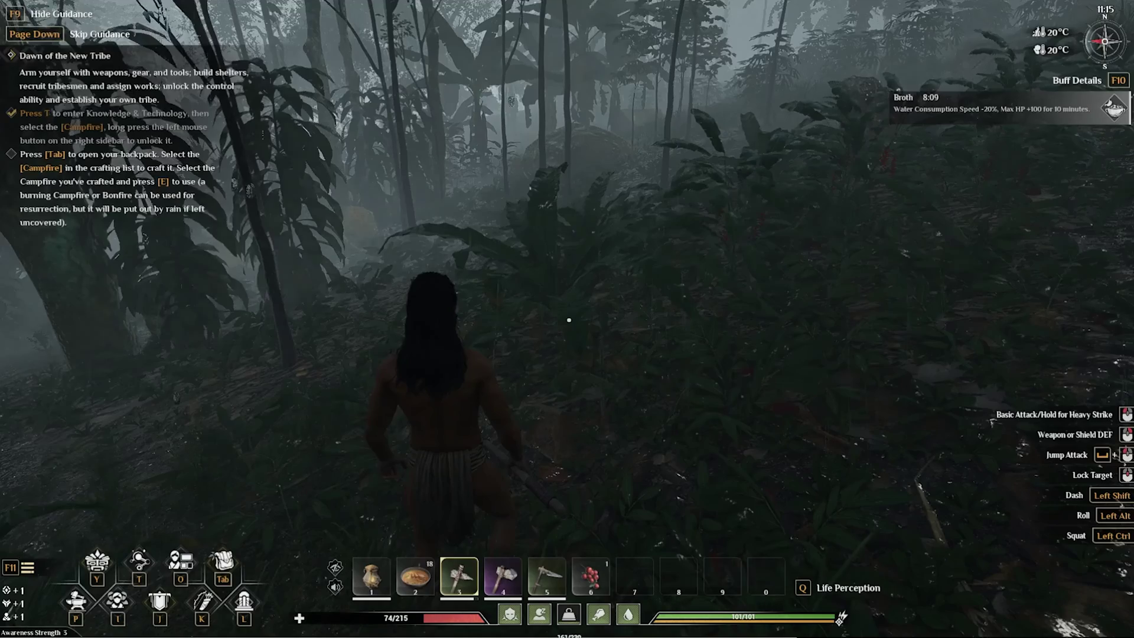
key("w")
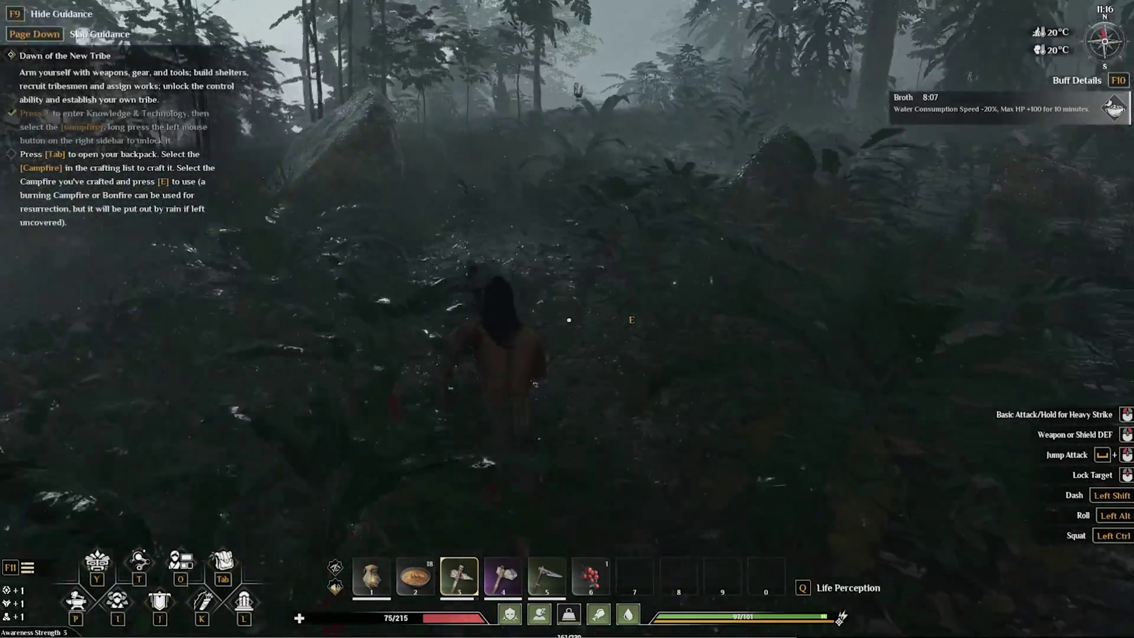
key("e")
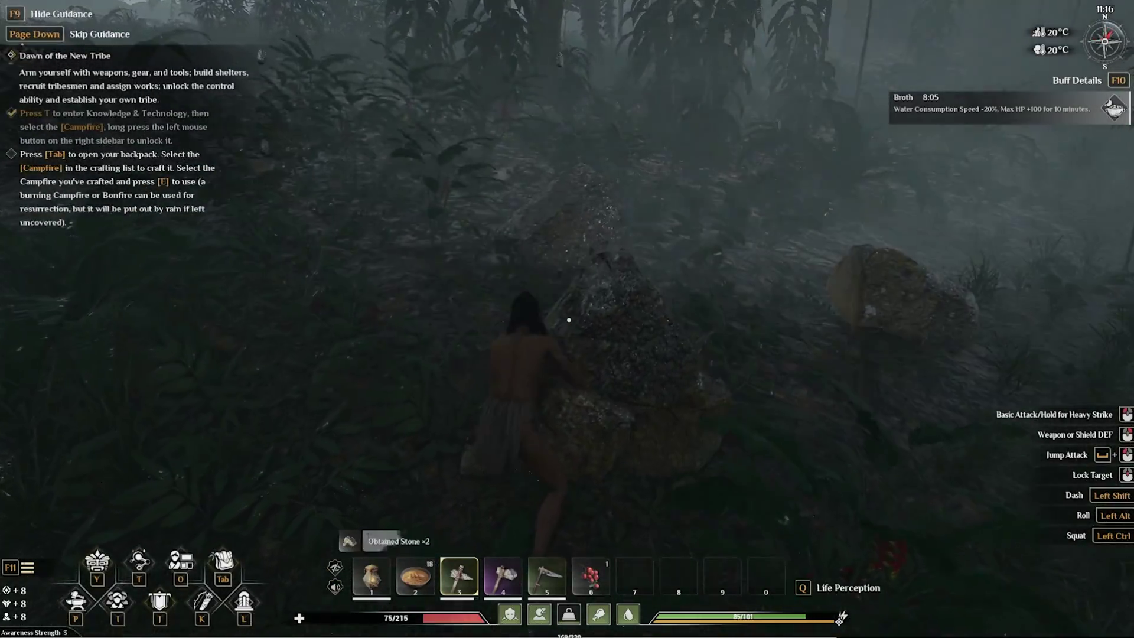